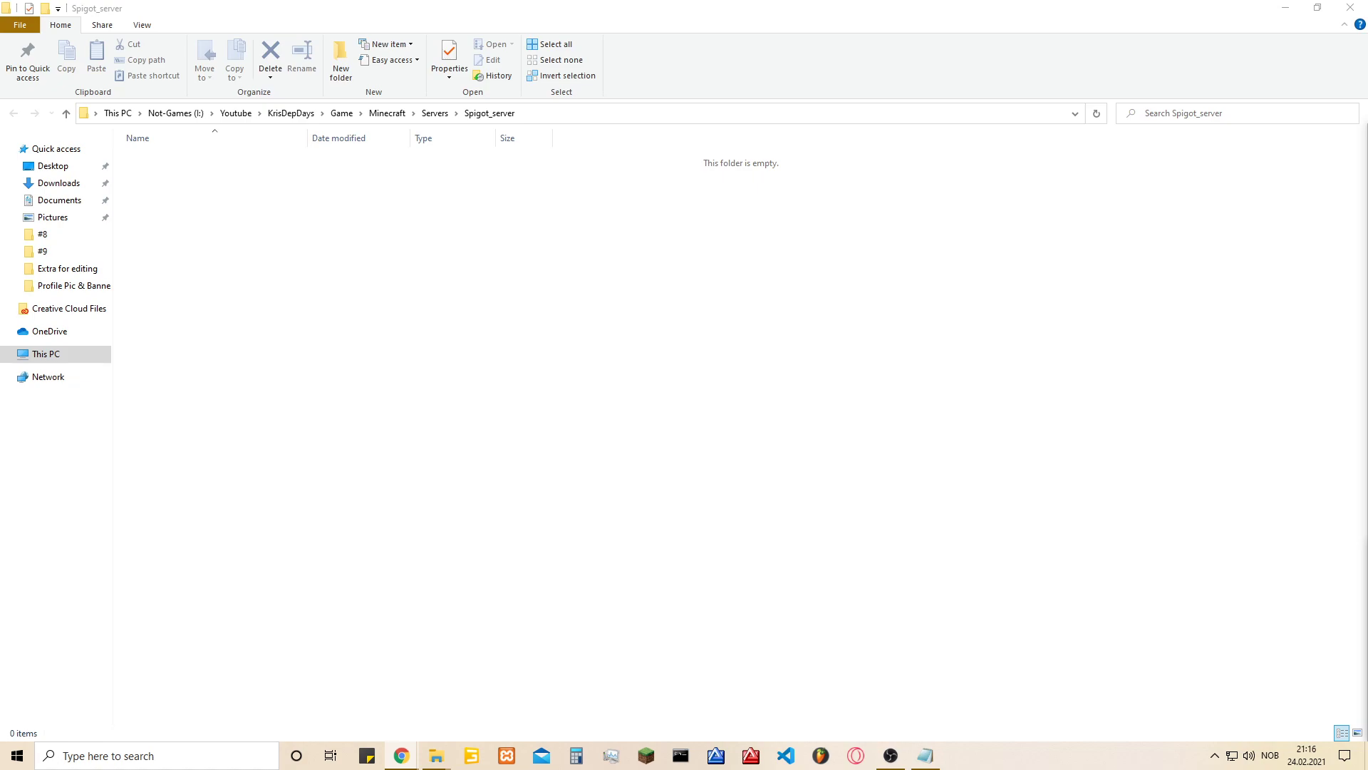
# Step: Bring the browser showing getbukkit.org's Spigot download page to the front
pyautogui.doubleClick(424, 209)
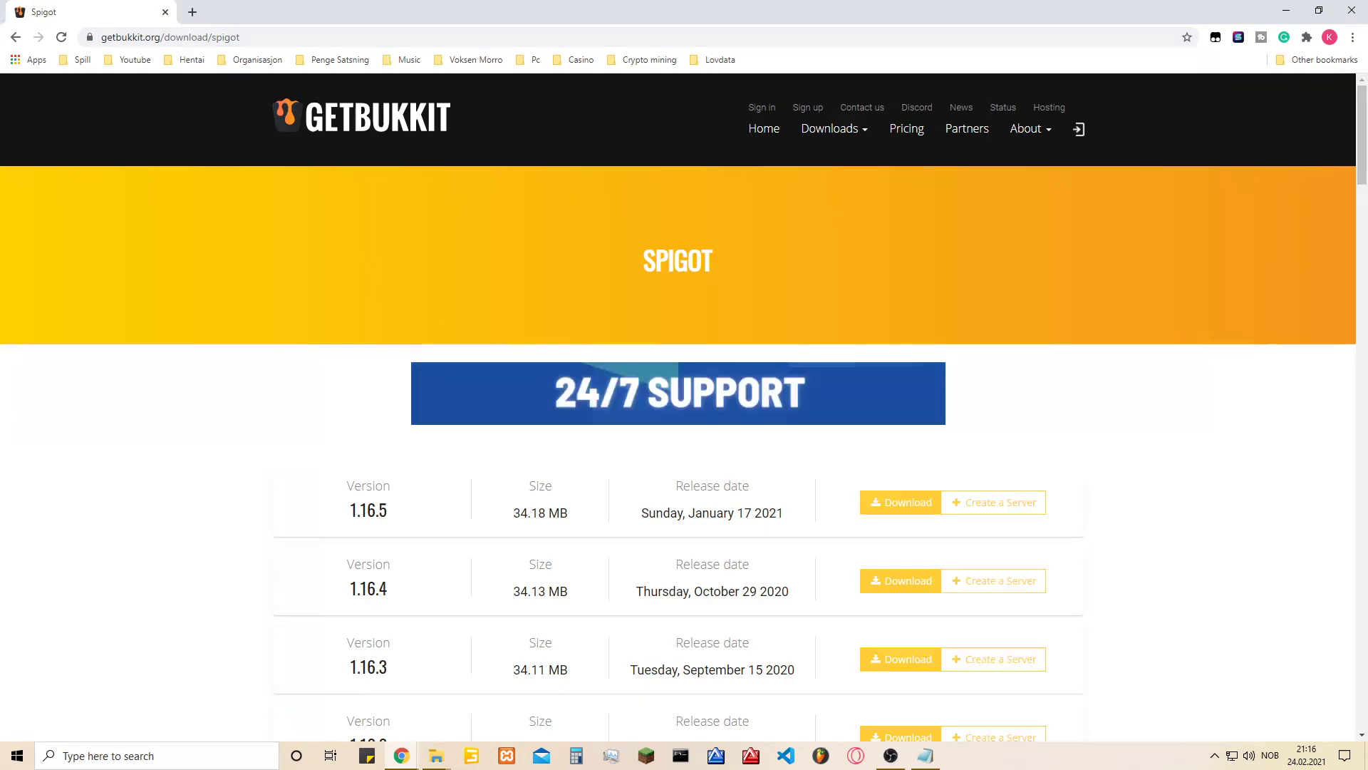
# Step: Merge the Java for Windows download page into Chrome as a tab, then return to Spigot_server
pyautogui.moveTo(246, 163); pyautogui.dragTo(247, 12)
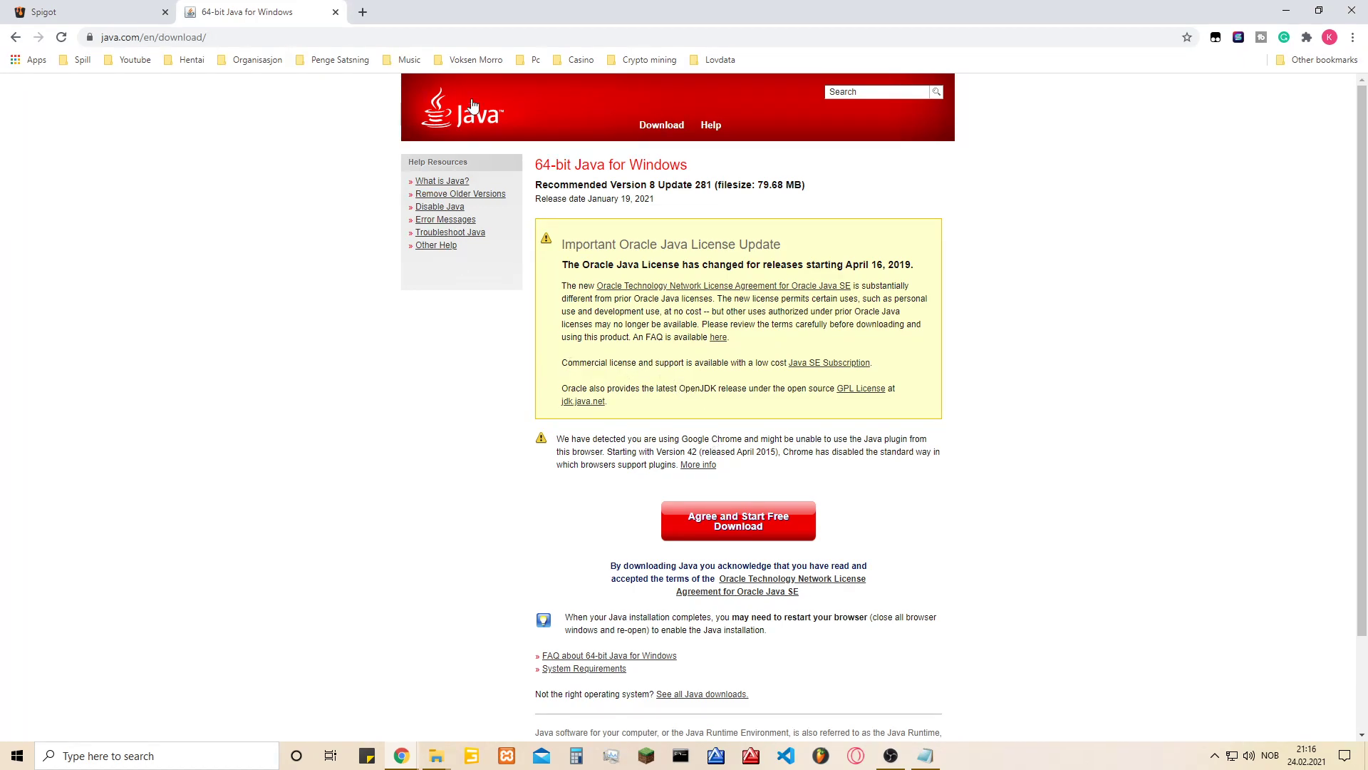
pyautogui.hotkey('alt', 'Tab')
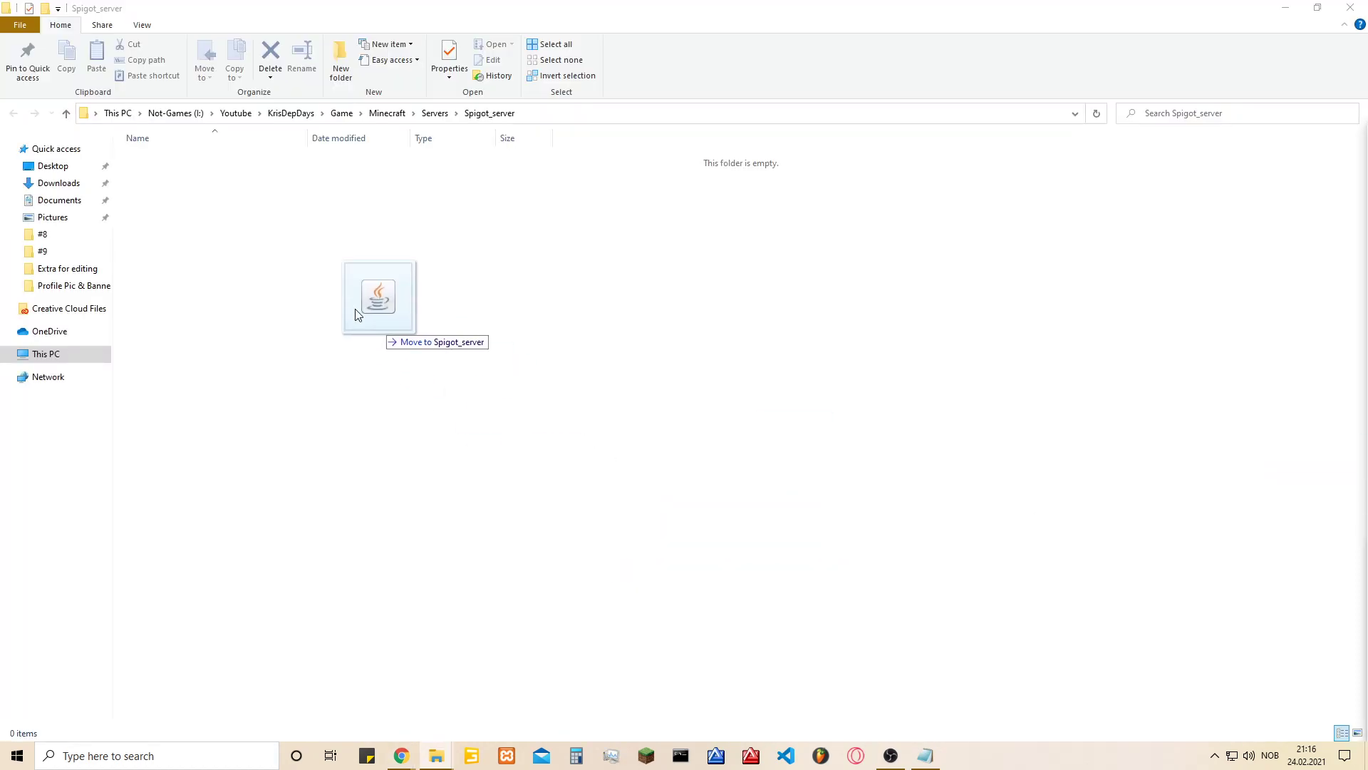
# Step: Move spigot.jar into Spigot_server and add an empty batch file named Start.bat
pyautogui.moveTo(535, 407); pyautogui.dragTo(302, 281)
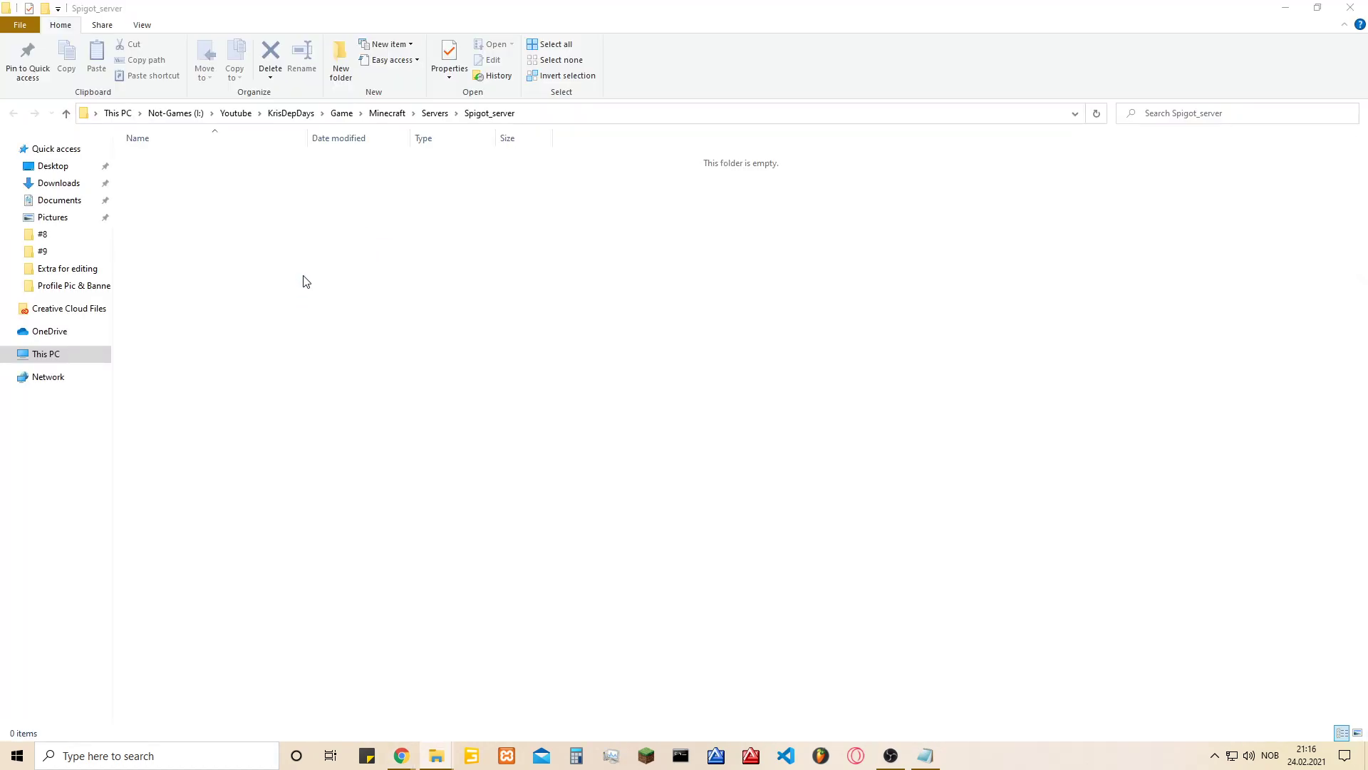
pyautogui.click(170, 183)
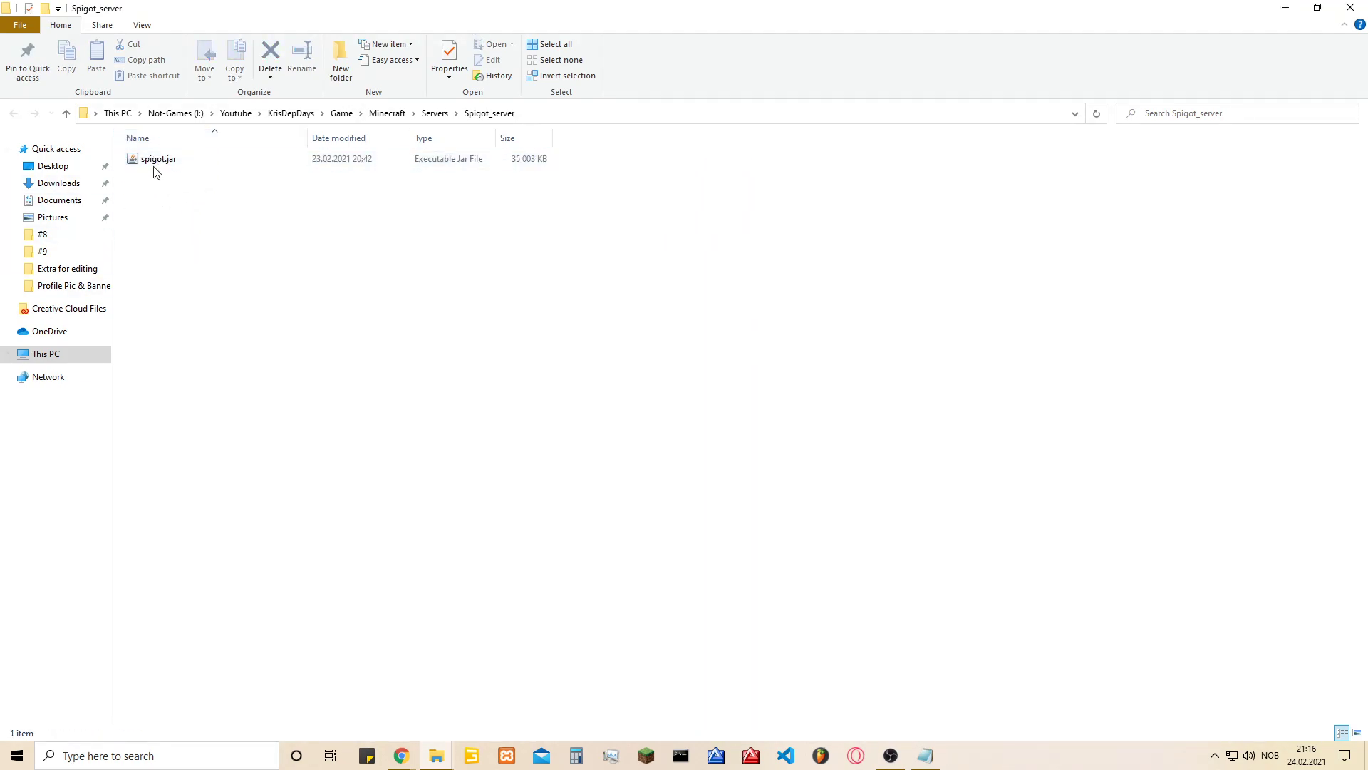
pyautogui.rightClick(210, 216)
pyautogui.moveTo(299, 402)
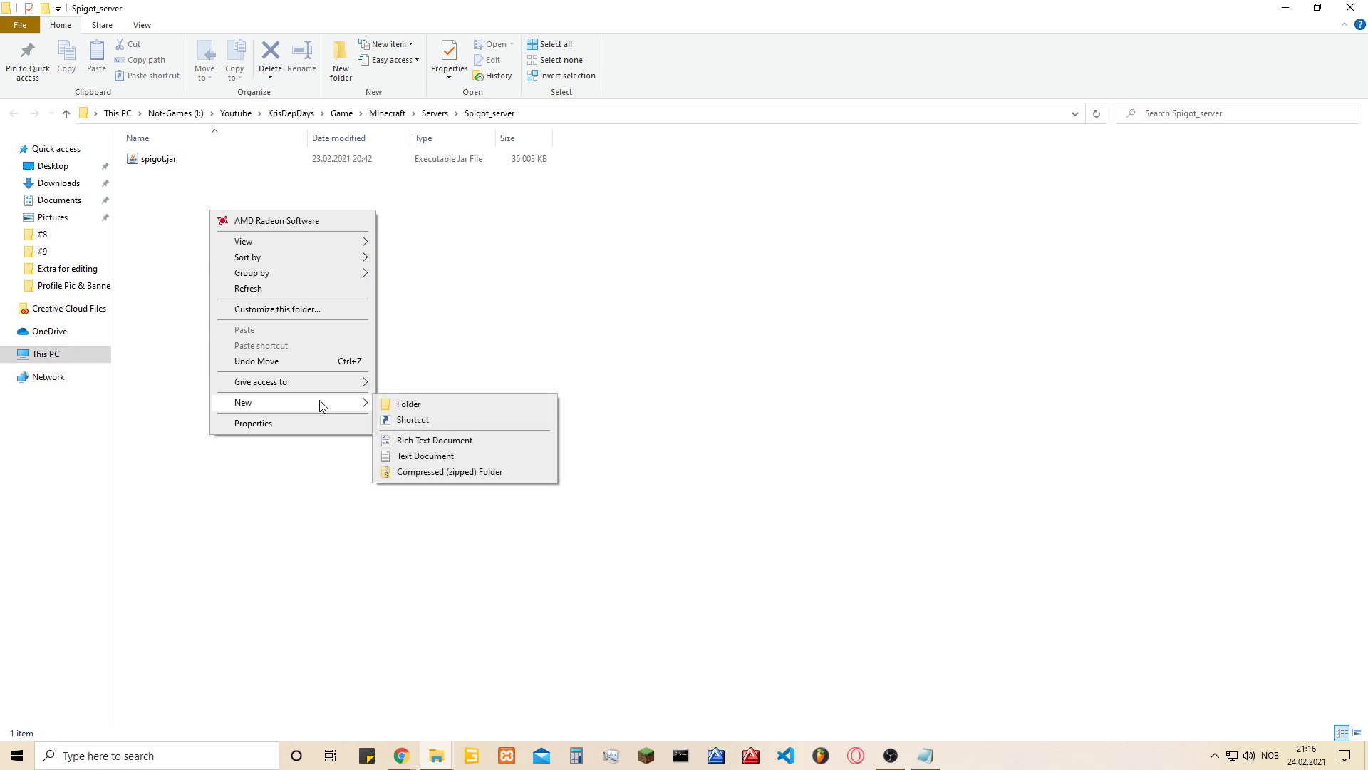
pyautogui.click(441, 457)
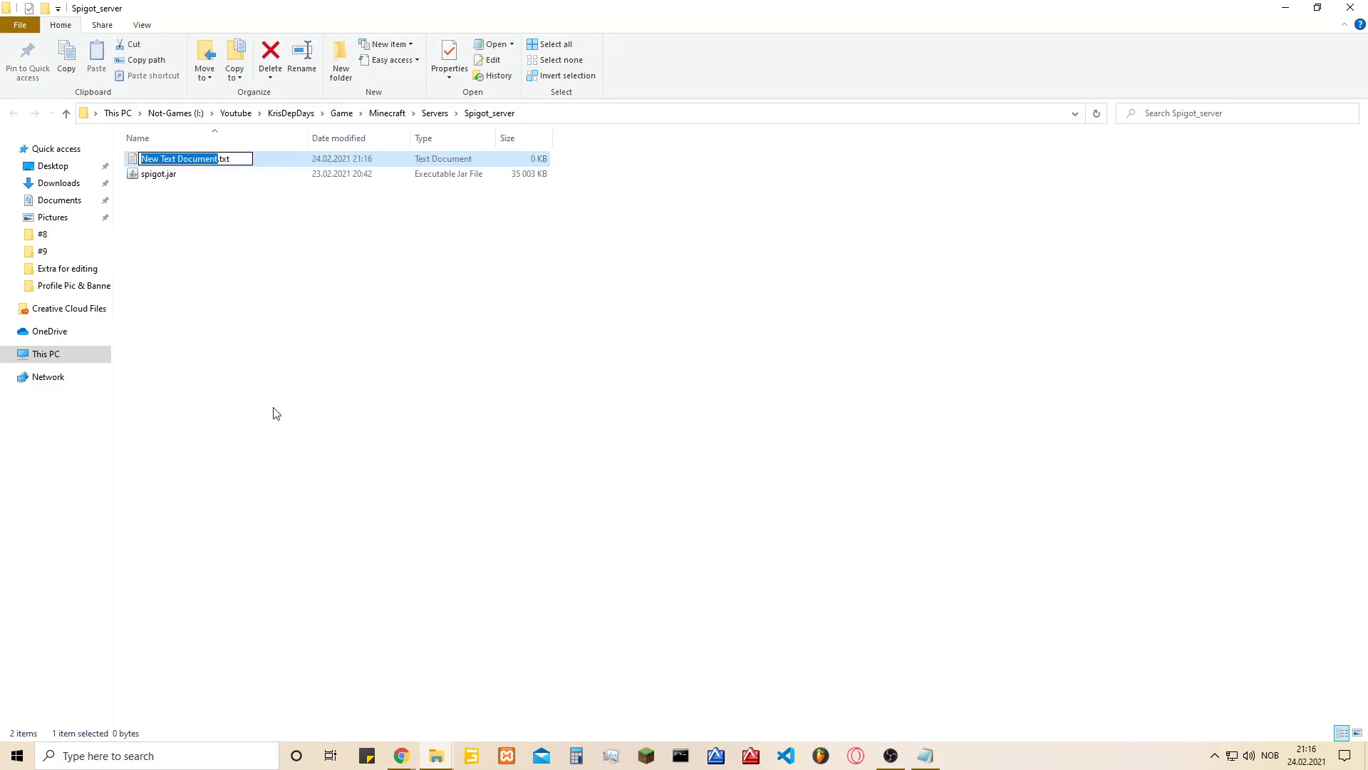
pyautogui.write('St.tx')
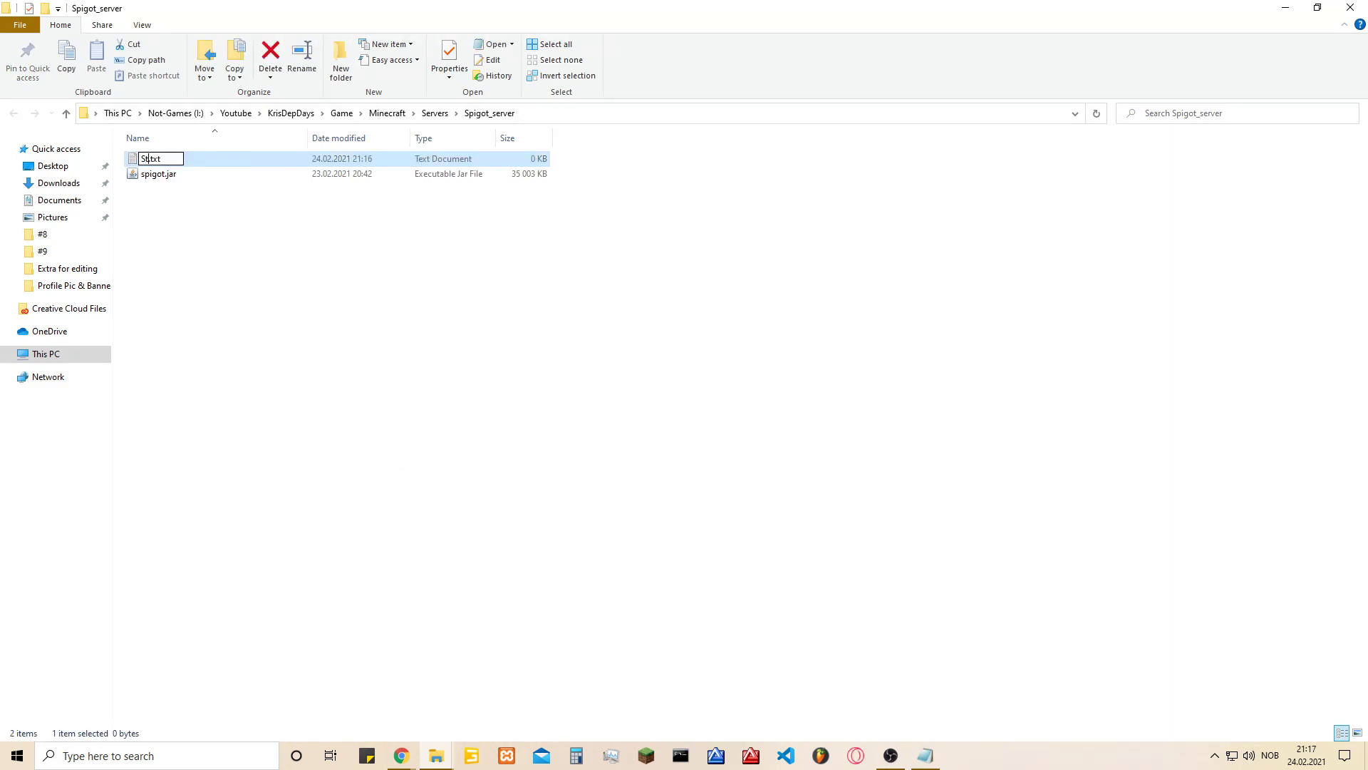
pyautogui.write('tart')
pyautogui.press('BackSpace')
pyautogui.press('BackSpace')
pyautogui.press('BackSpace')
pyautogui.write('bat')
pyautogui.press('Return')
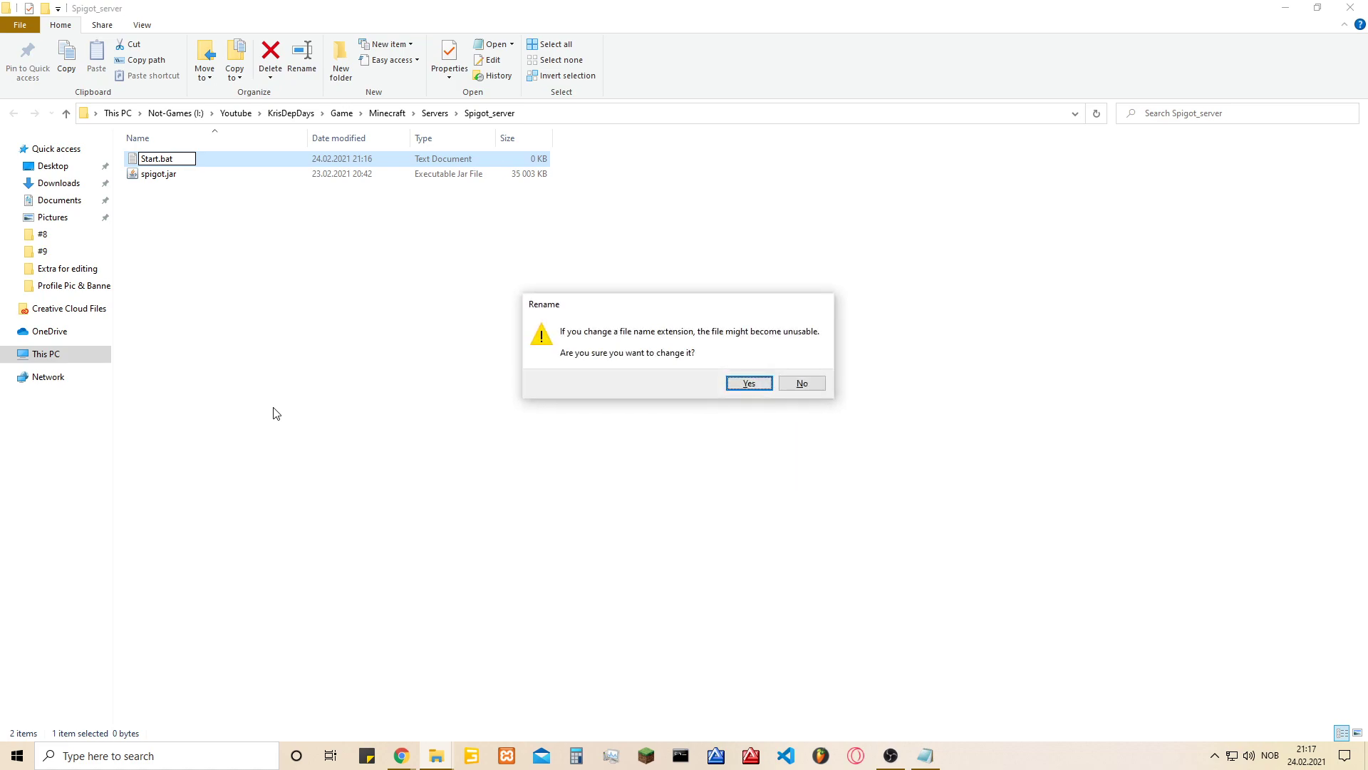
pyautogui.press('Return')
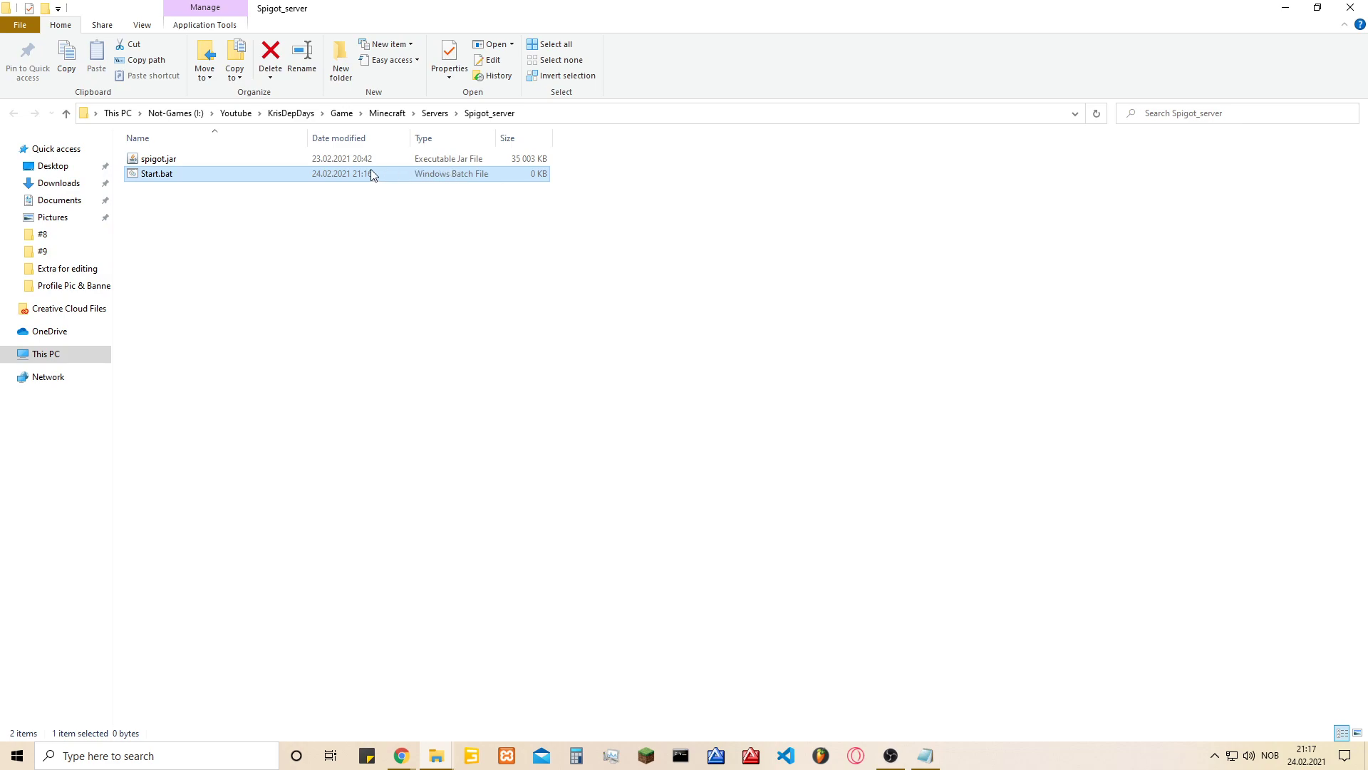
pyautogui.rightClick(299, 173)
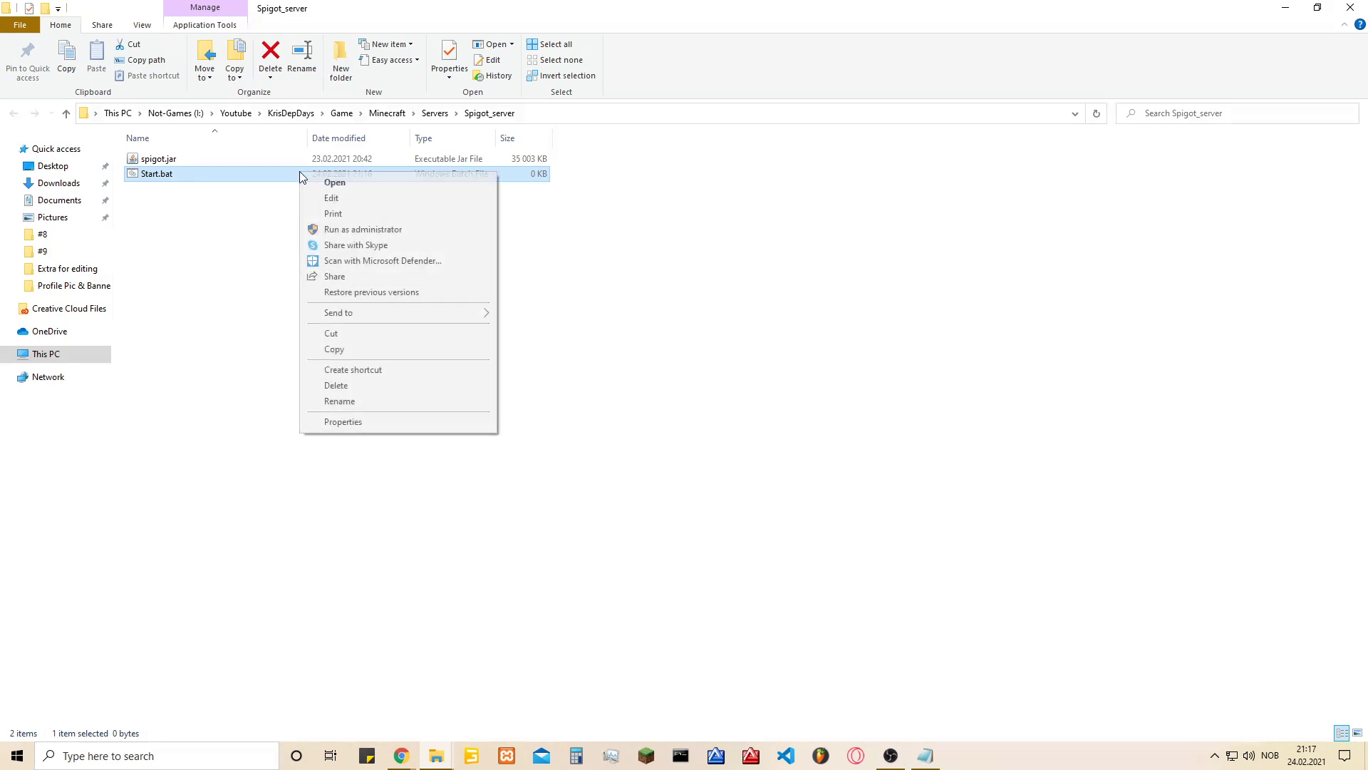
pyautogui.click(334, 197)
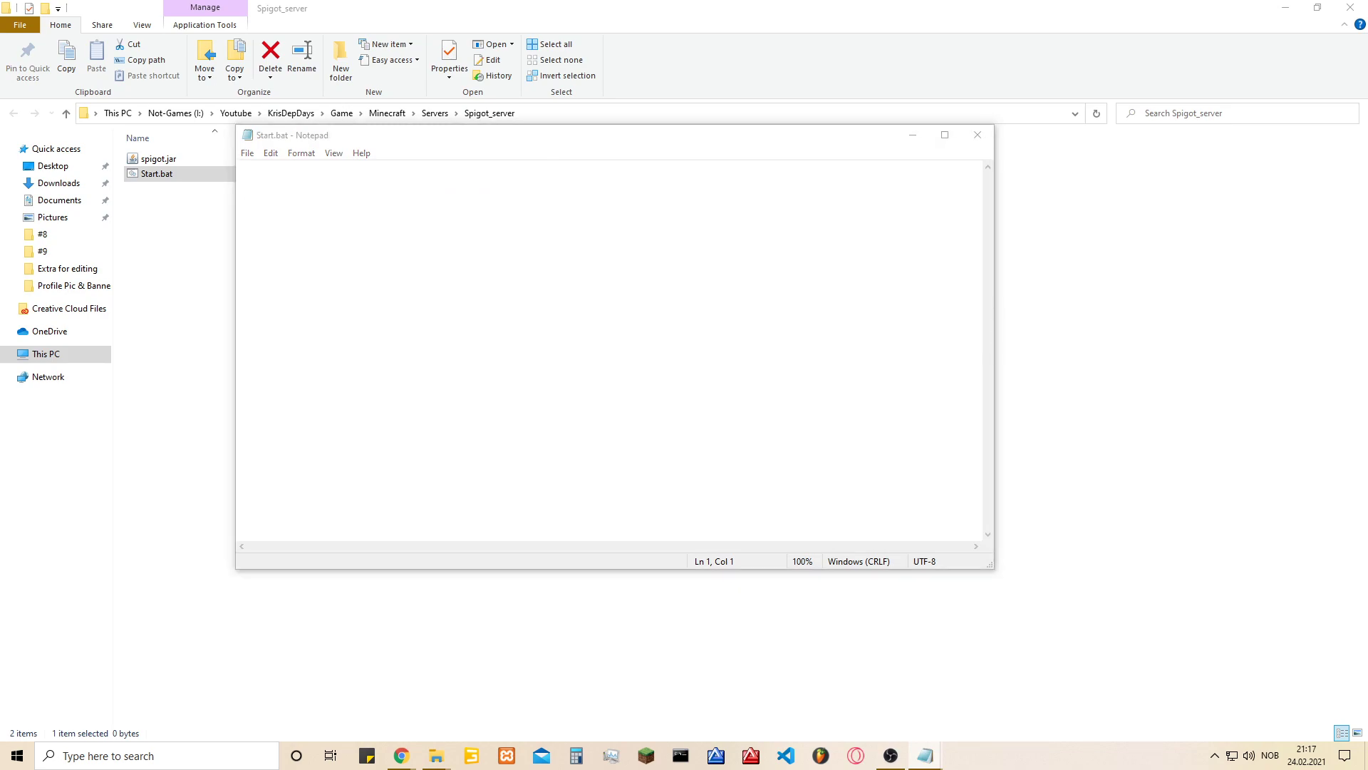
pyautogui.click(518, 228)
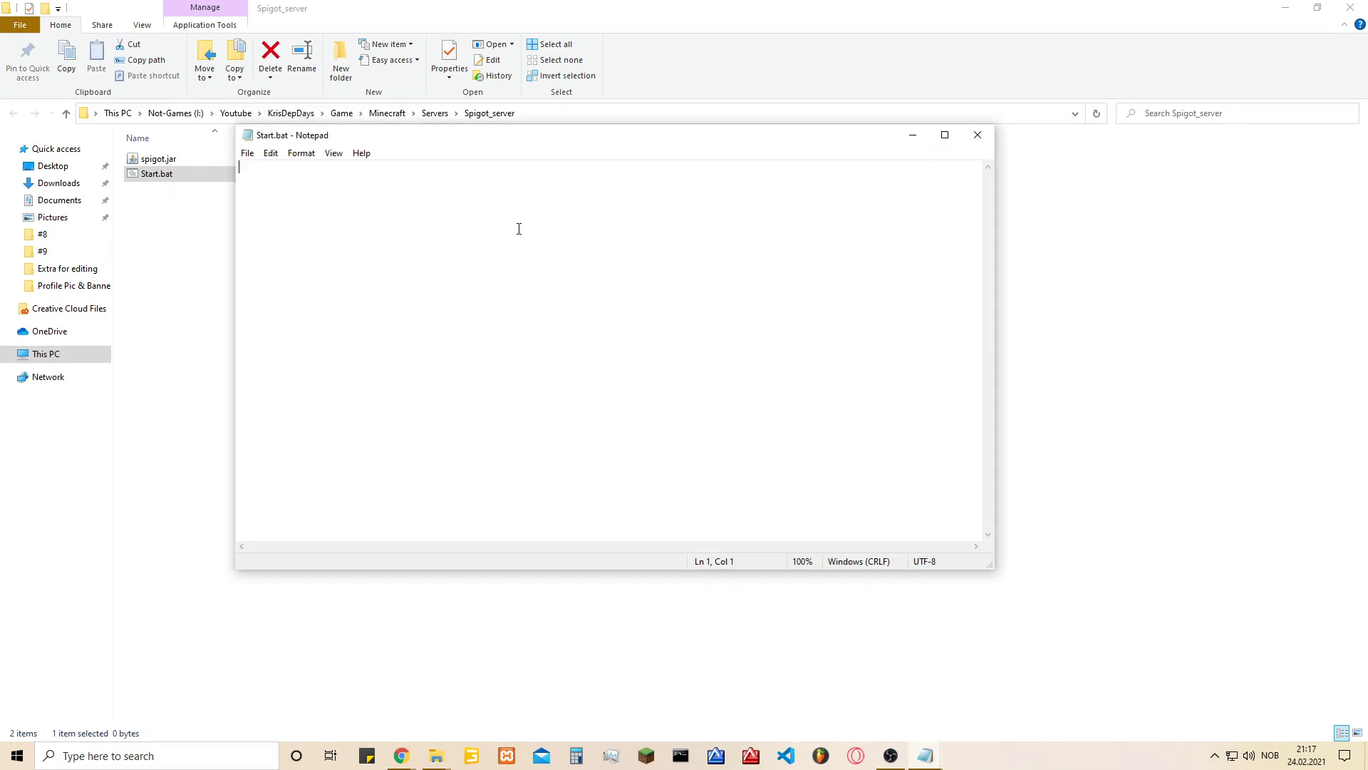
pyautogui.write('@echo off "C:\\Program Files\\Java\\jre1.8.0_281\\bin\\java.exe" -Xmx4G -Xms1G -XX:+UseConcMarkSweepGC -jar spigot.jar nogui Pause')
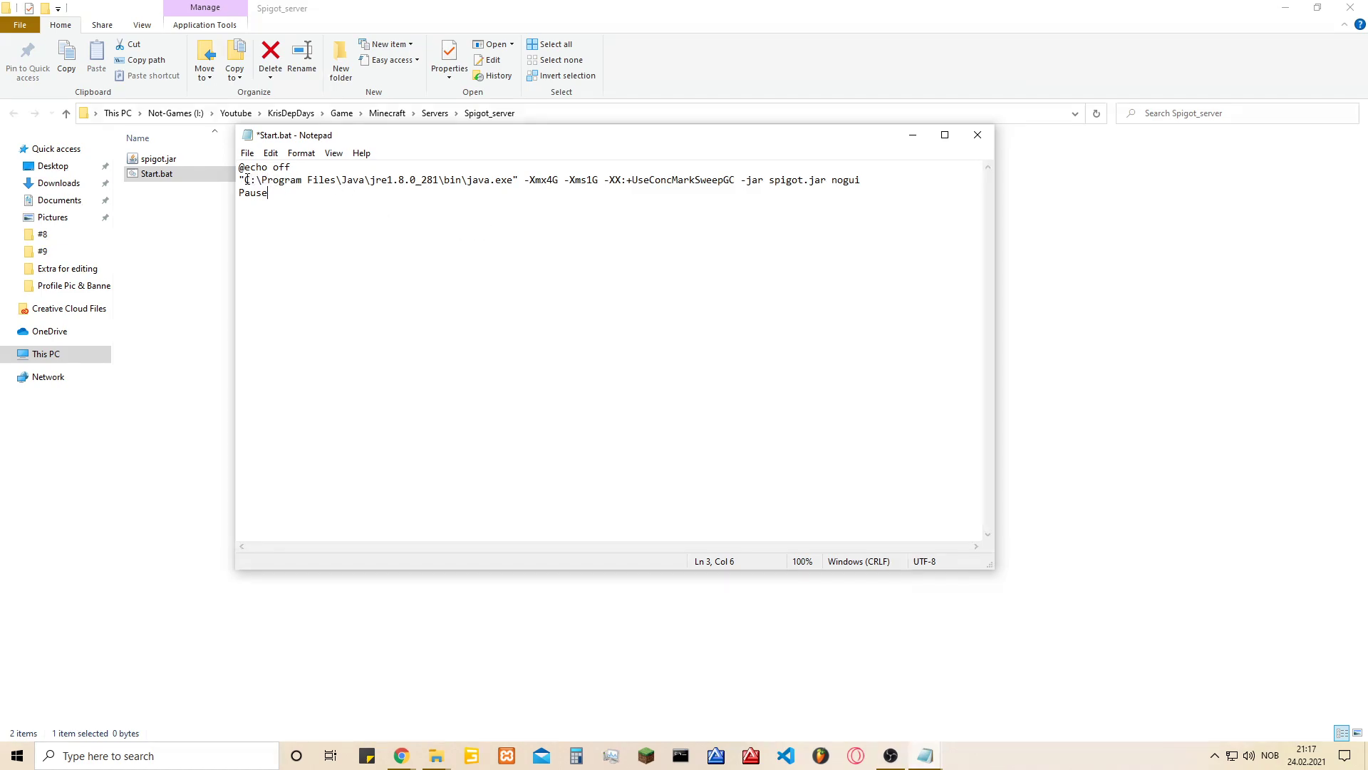
pyautogui.moveTo(244, 180); pyautogui.dragTo(514, 181)
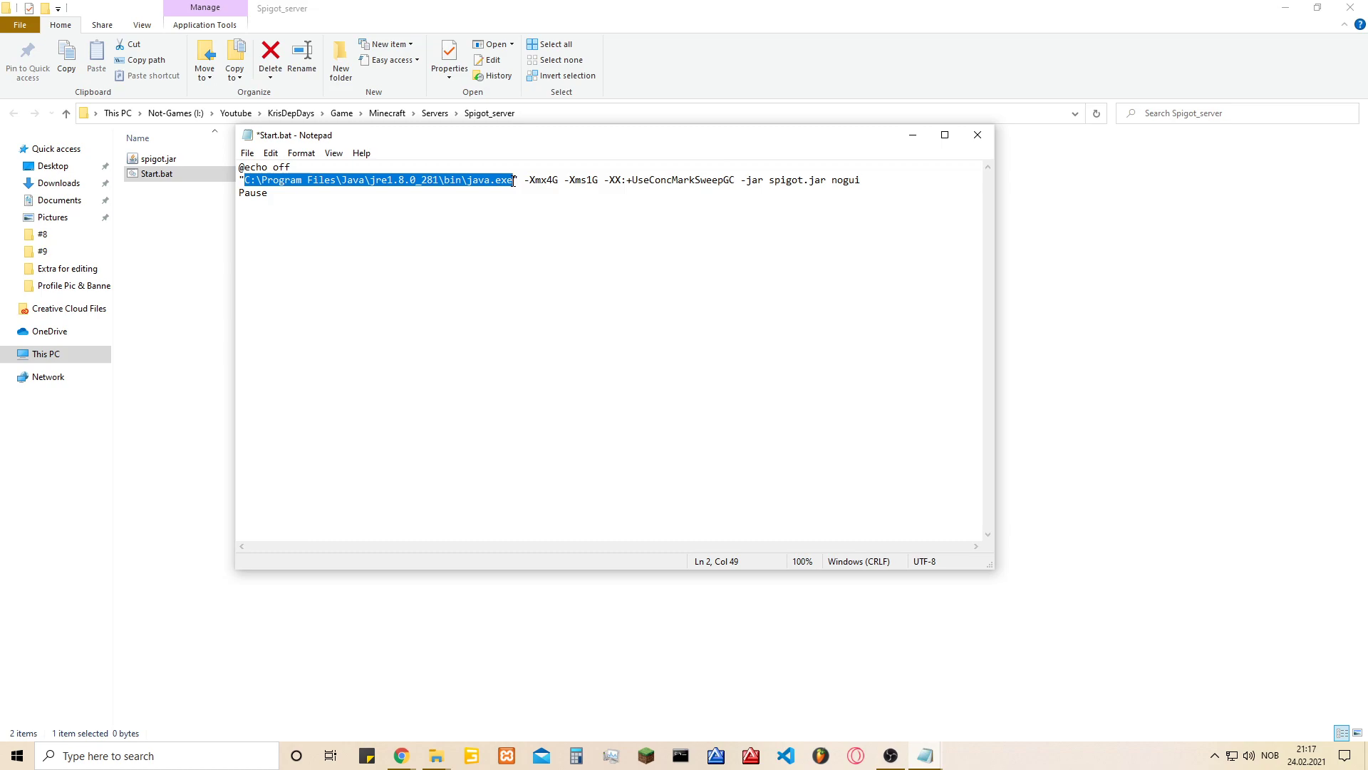
pyautogui.rightClick(436, 756)
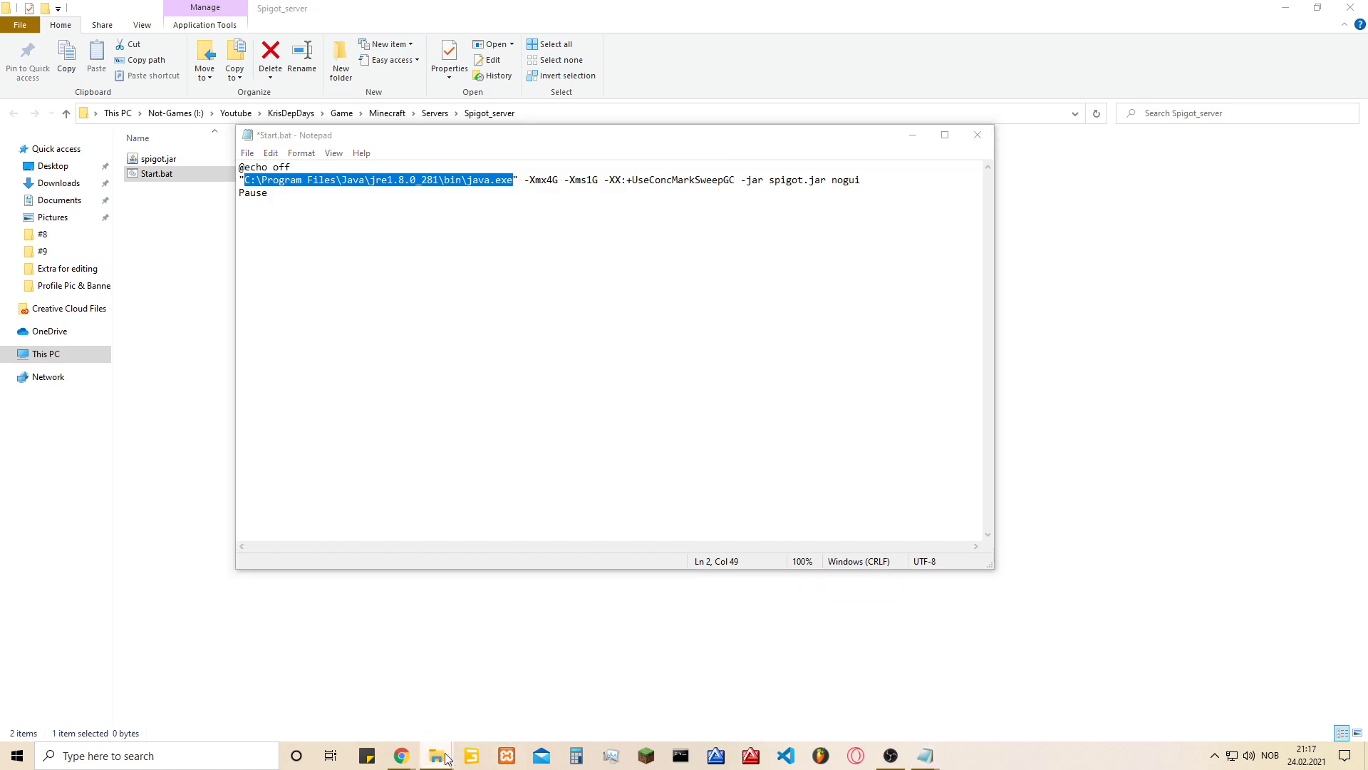
pyautogui.click(410, 680)
# Step: Browse a second window to C:\Program Files\Java\jre1.8.0_281\bin
pyautogui.moveTo(277, 296); pyautogui.dragTo(743, 197)
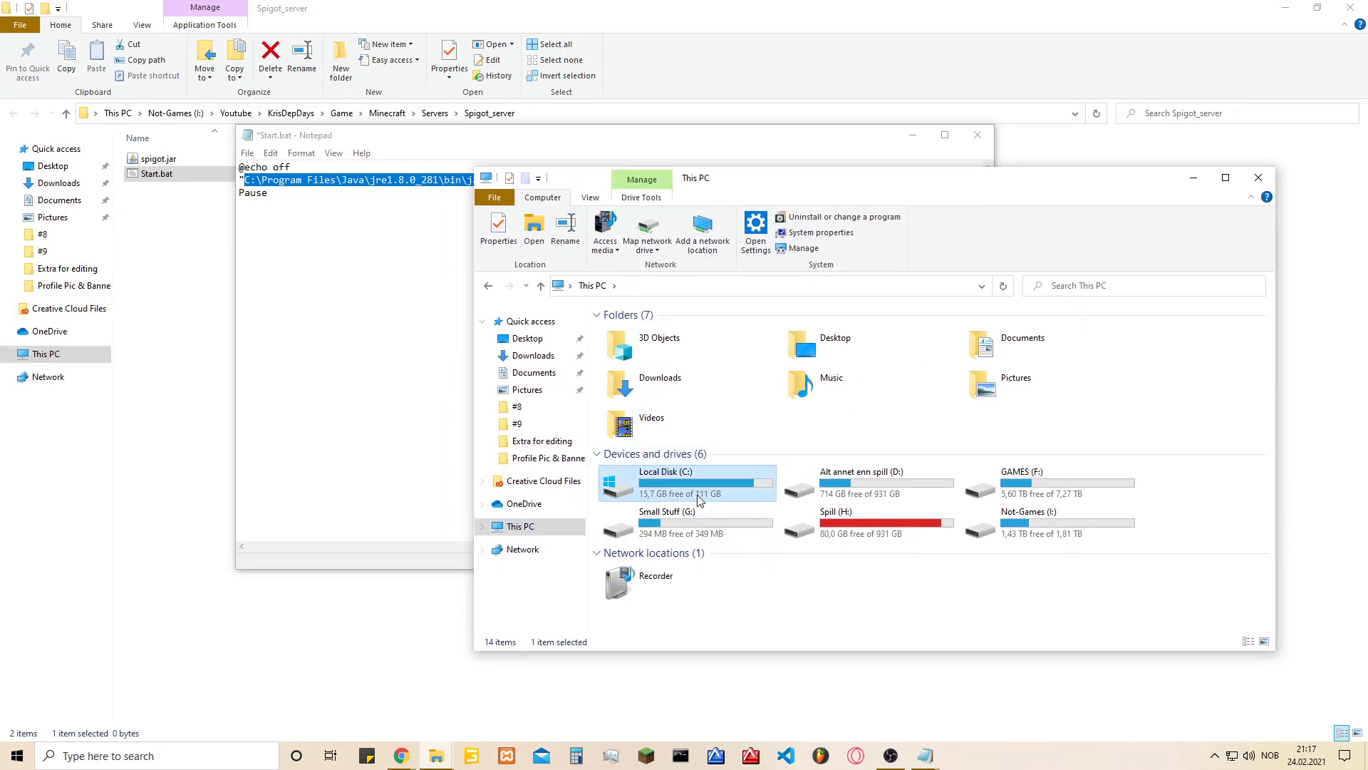
pyautogui.doubleClick(666, 474)
pyautogui.doubleClick(663, 472)
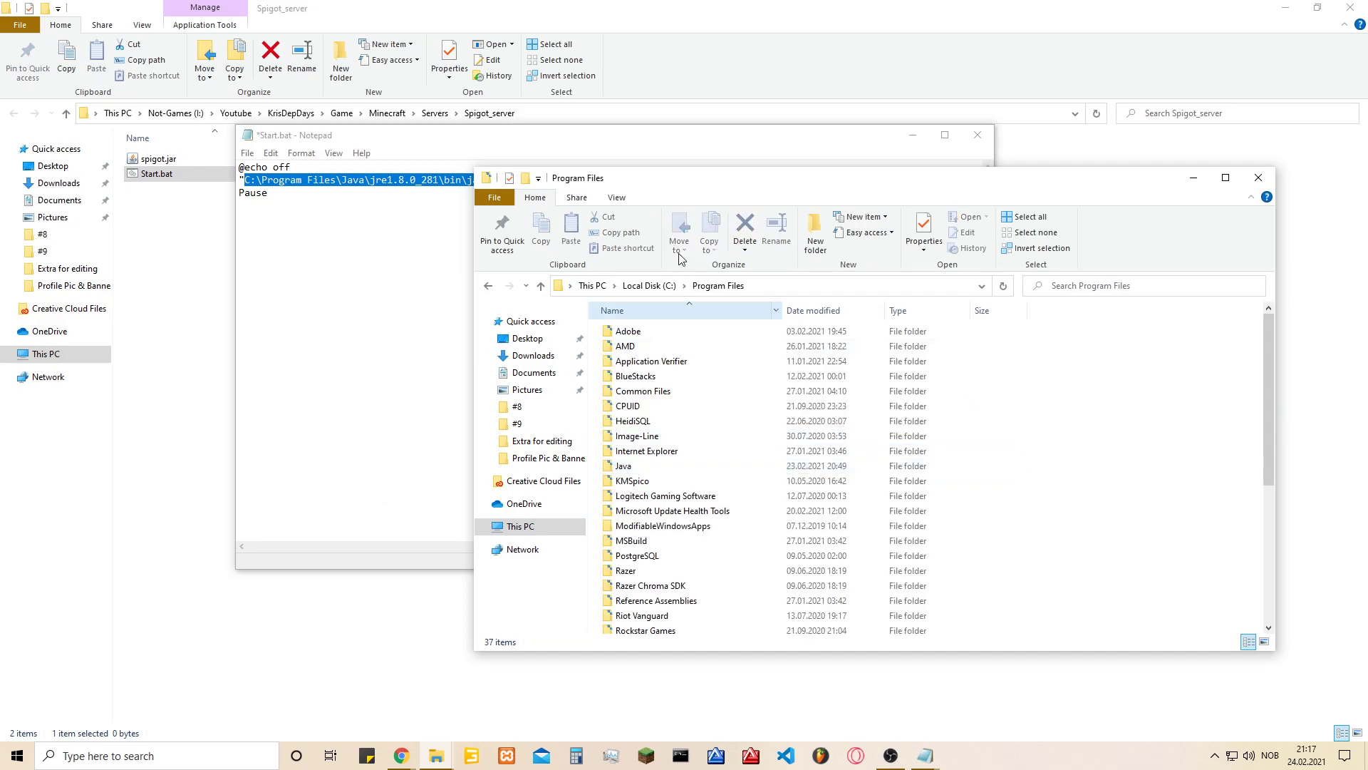
pyautogui.moveTo(700, 183); pyautogui.dragTo(767, 226)
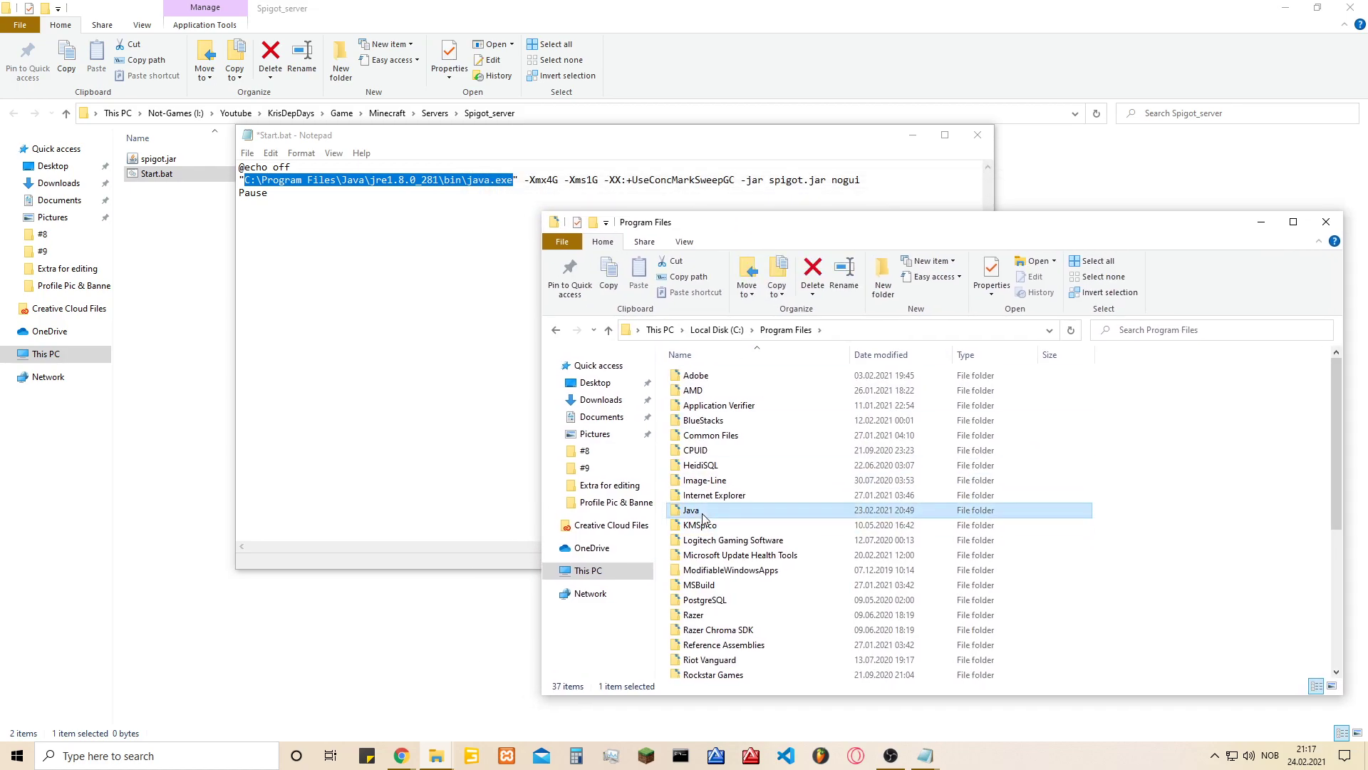
pyautogui.doubleClick(702, 511)
pyautogui.doubleClick(734, 381)
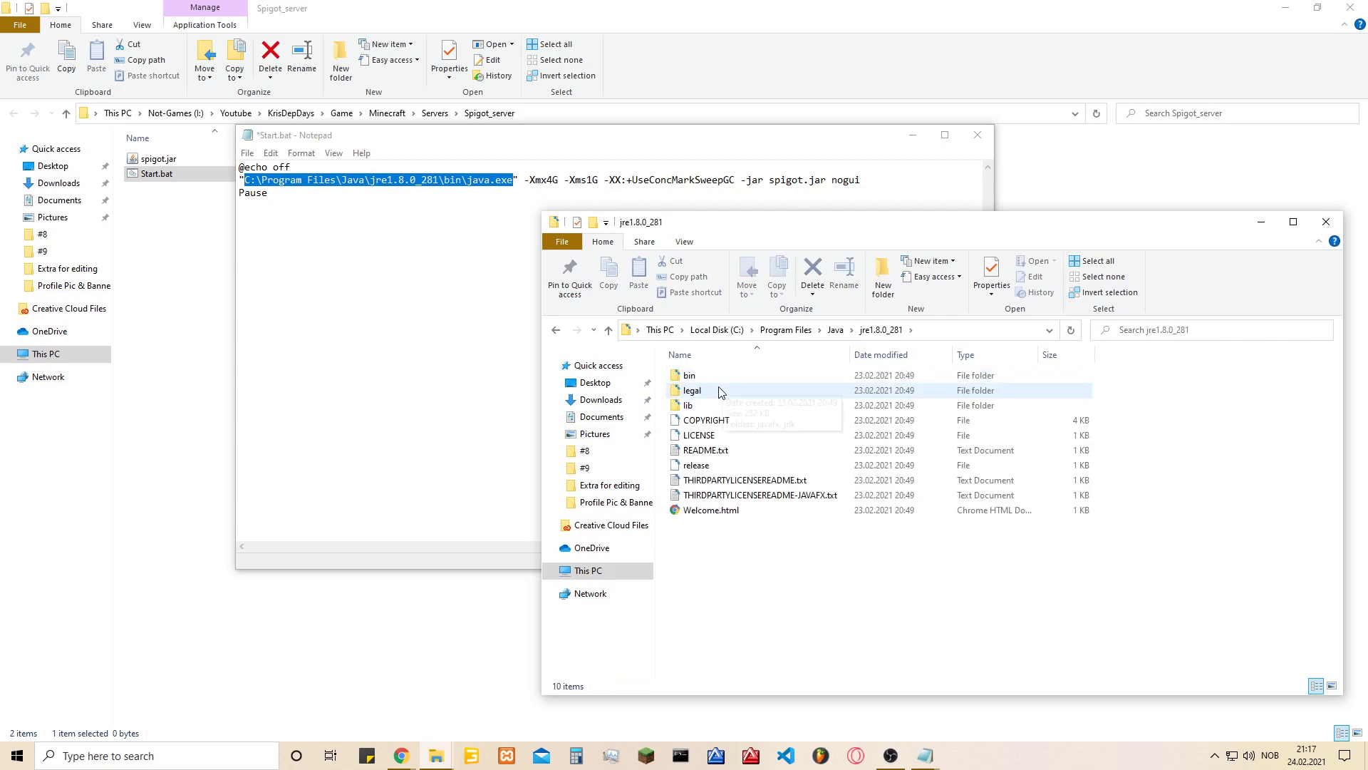
pyautogui.click(717, 381)
pyautogui.doubleClick(716, 382)
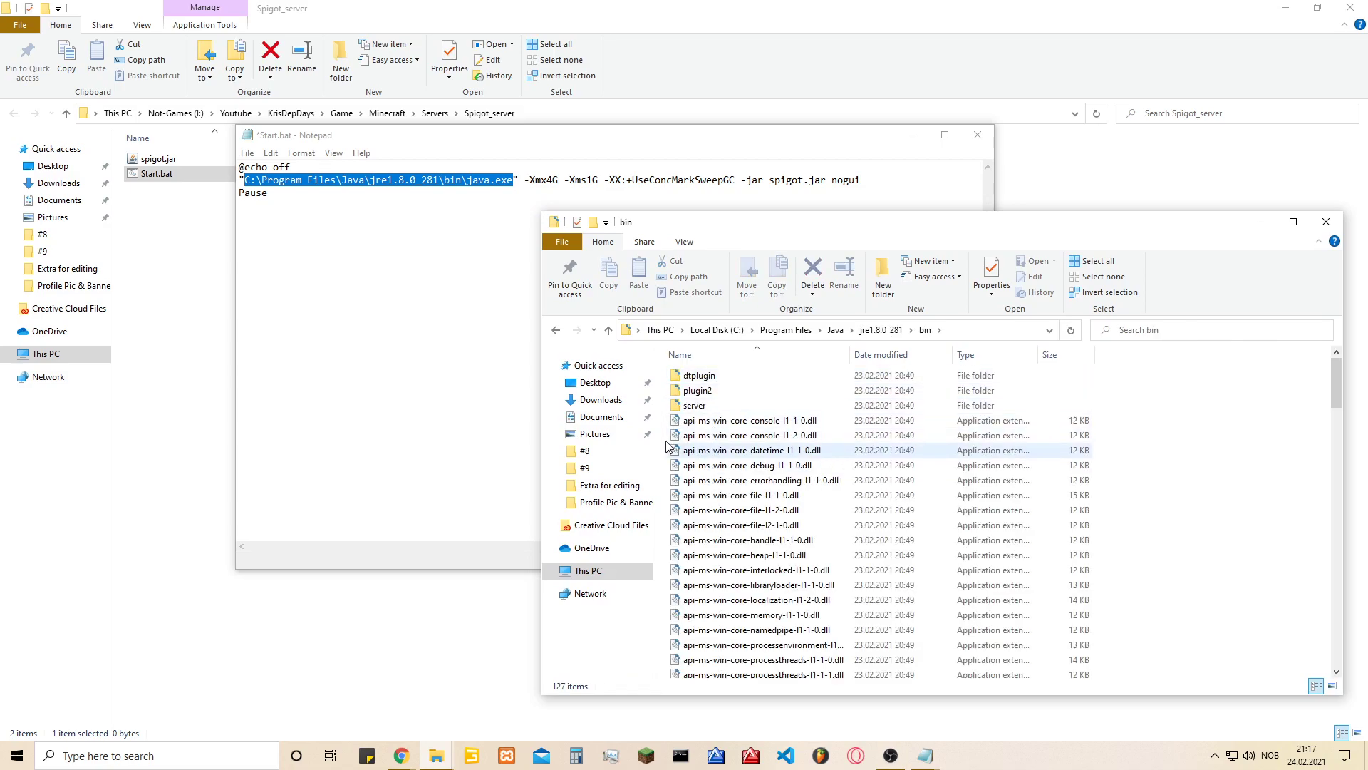
pyautogui.scroll(-5, 870, 481)
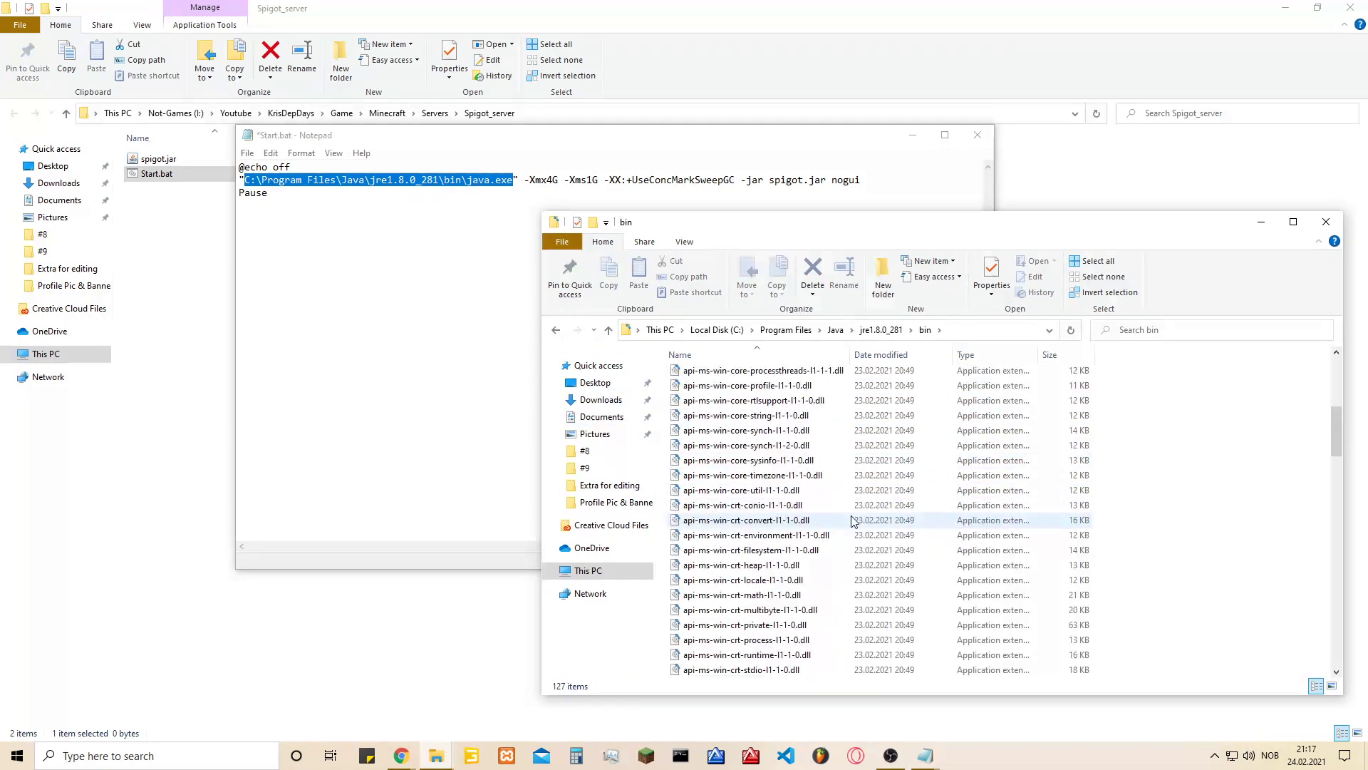
pyautogui.scroll(-5, 801, 520)
pyautogui.scroll(-5, 781, 550)
pyautogui.scroll(-1, 715, 535)
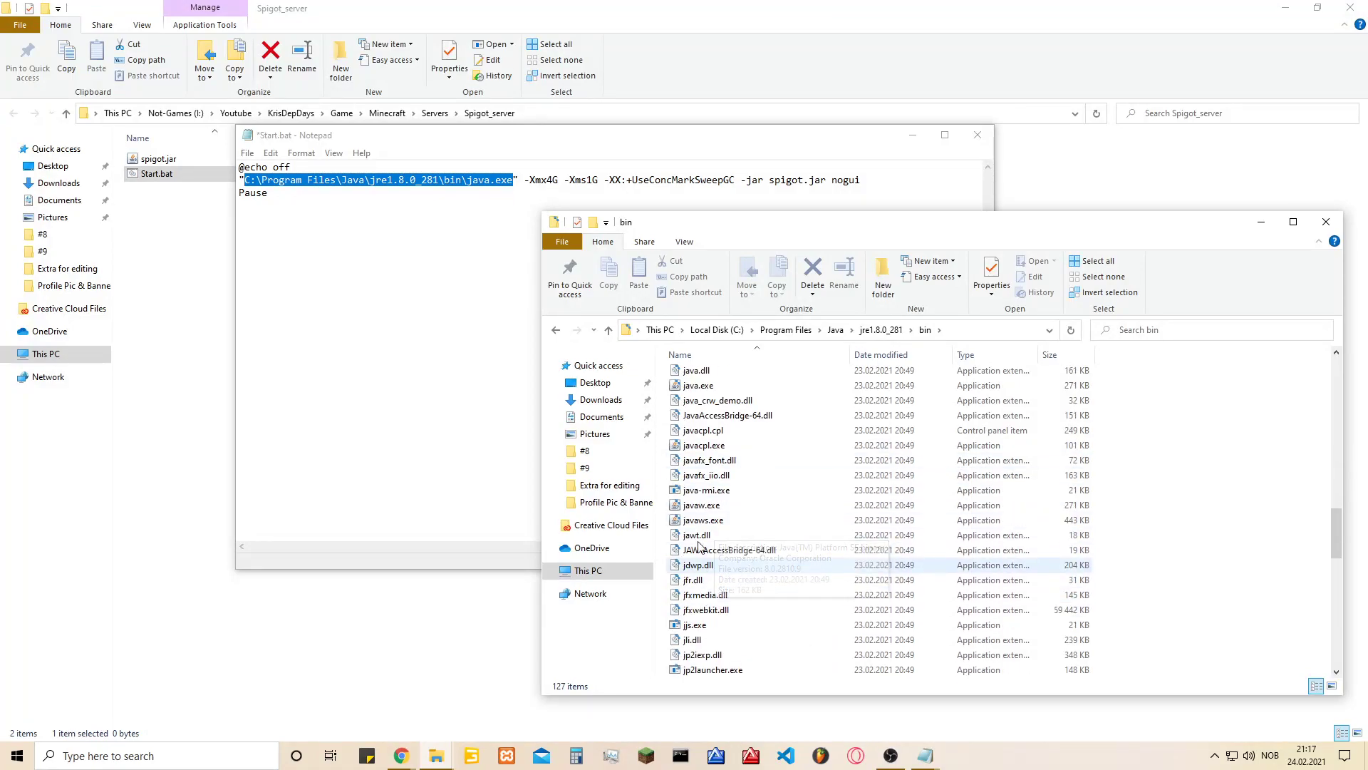
pyautogui.scroll(2, 706, 492)
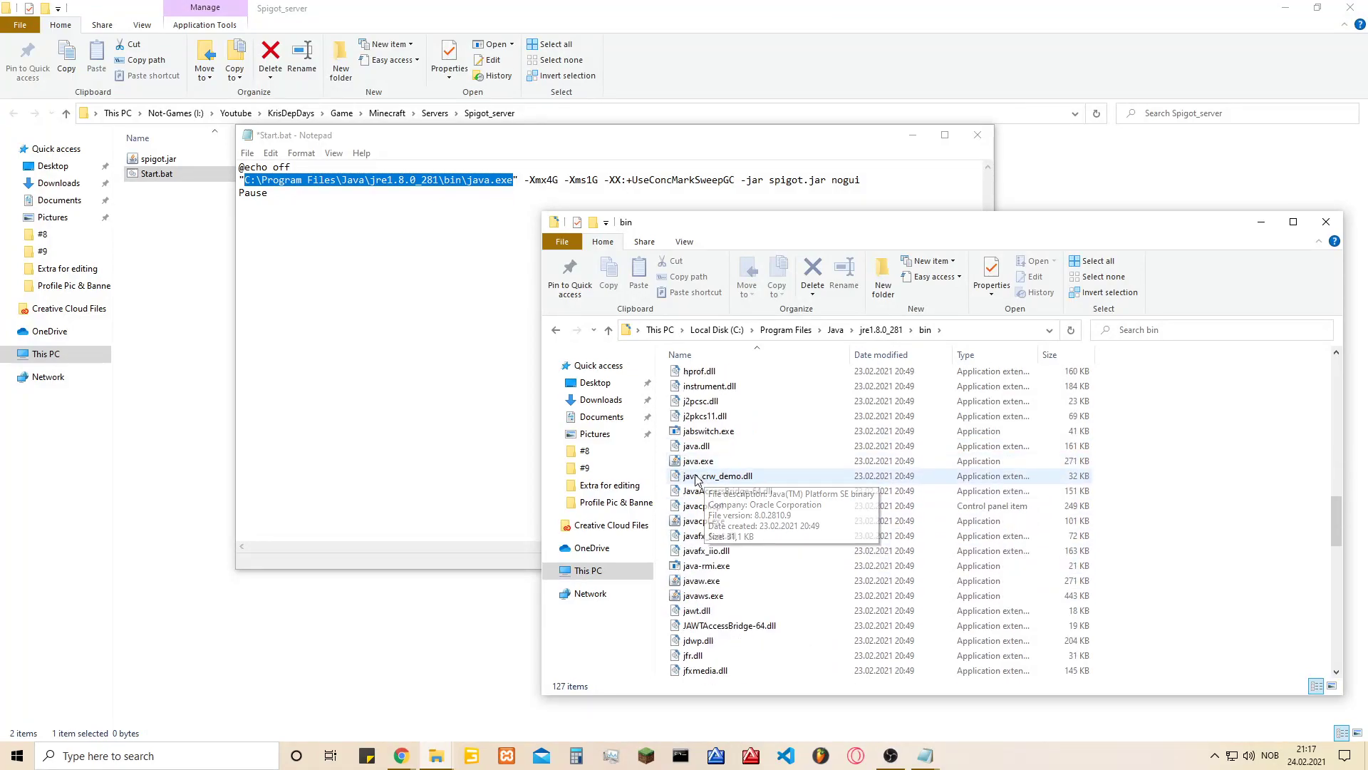
# Step: Close the bin window, save the Start.bat script, and close Notepad
pyautogui.click(1335, 225)
pyautogui.click(656, 248)
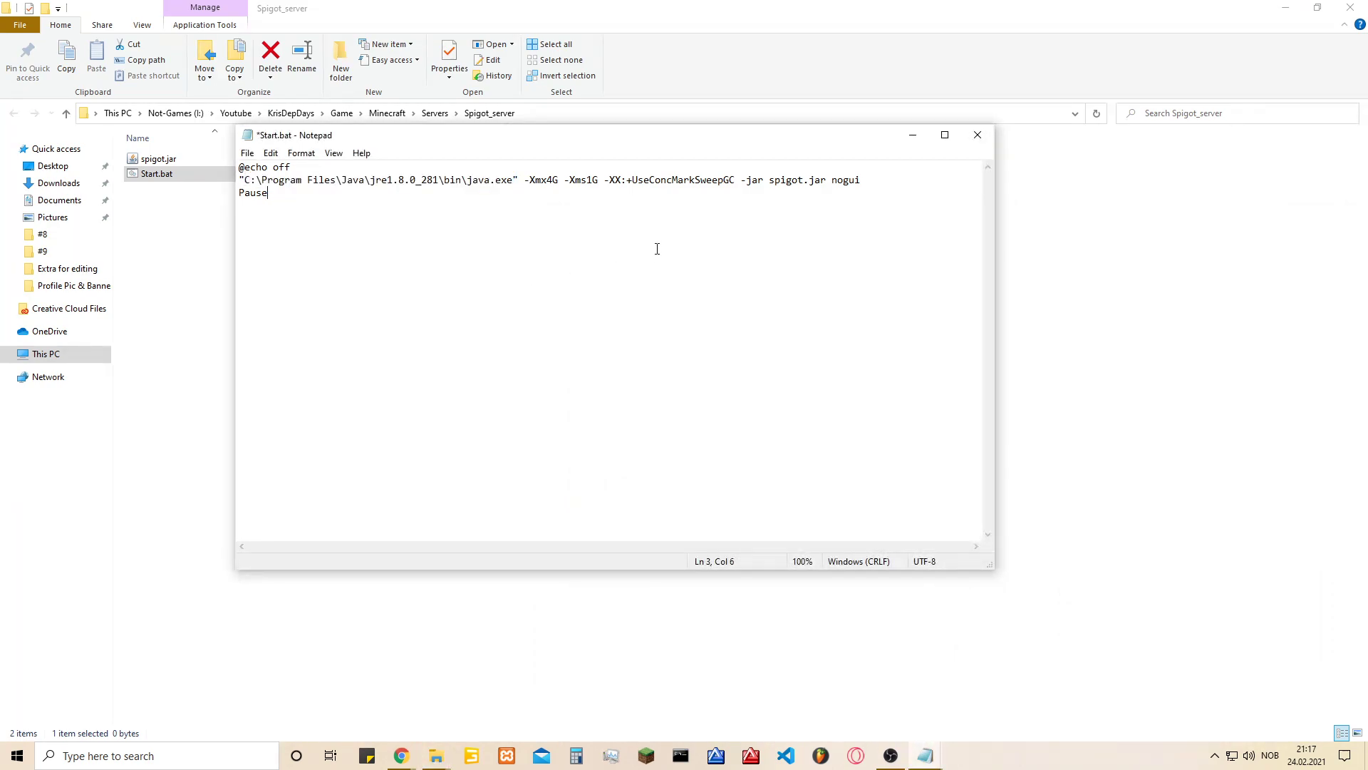
pyautogui.moveTo(770, 181); pyautogui.dragTo(806, 182)
pyautogui.hotkey('ctrl', 's')
pyautogui.click(979, 136)
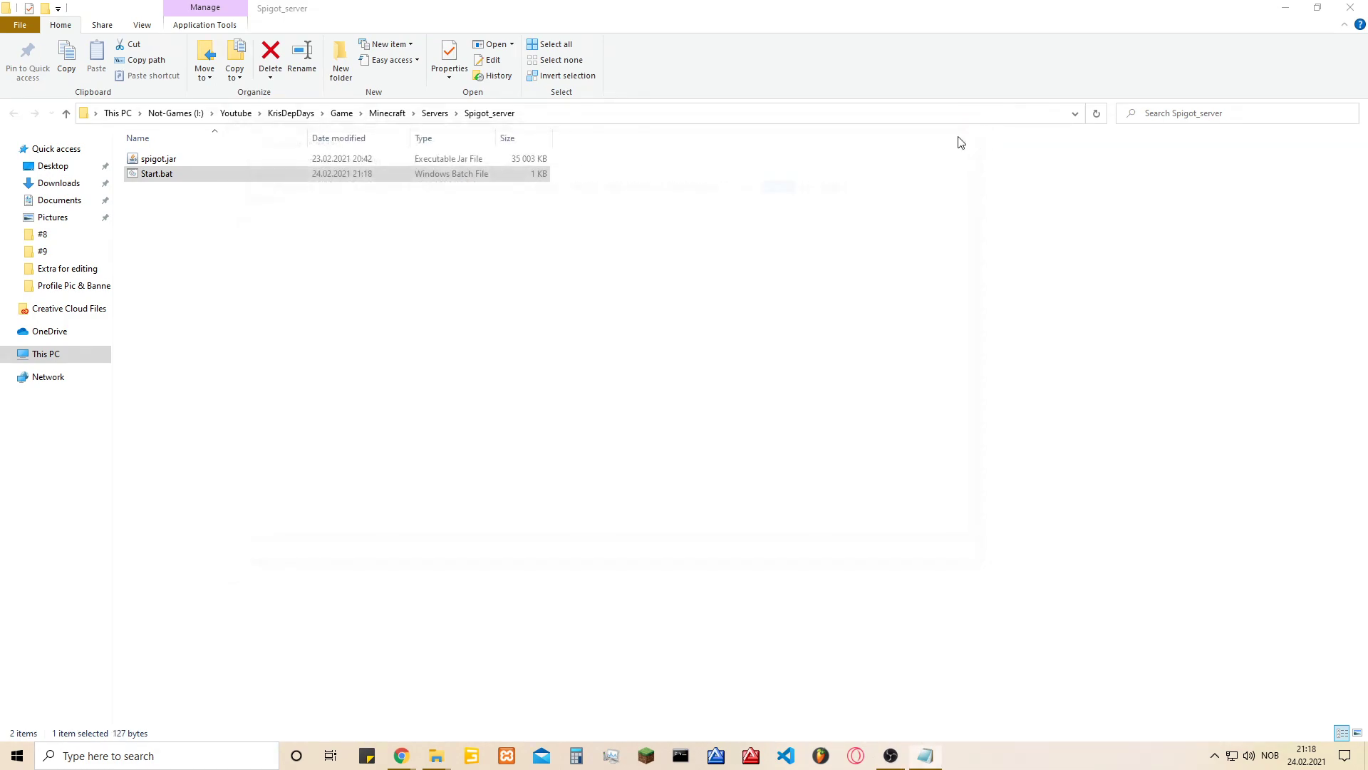
pyautogui.click(498, 113)
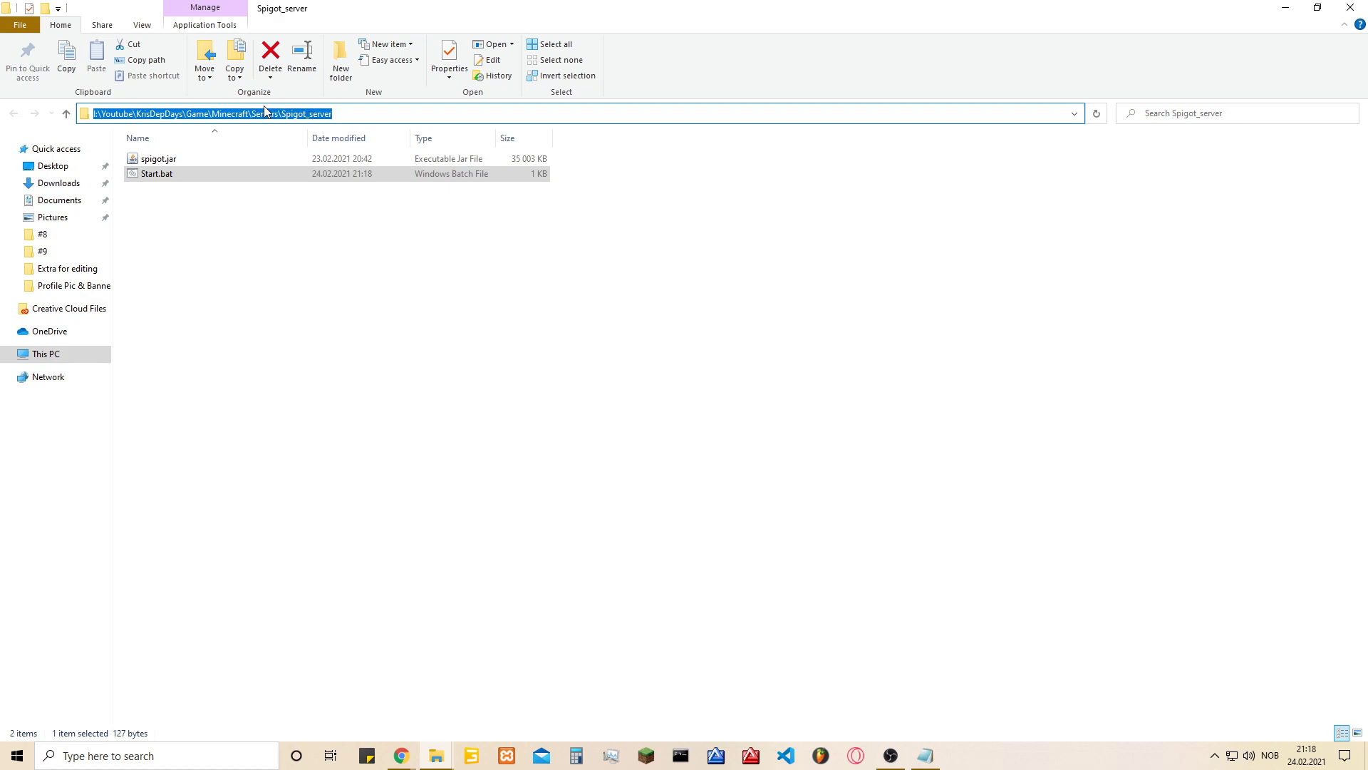
pyautogui.click(310, 114)
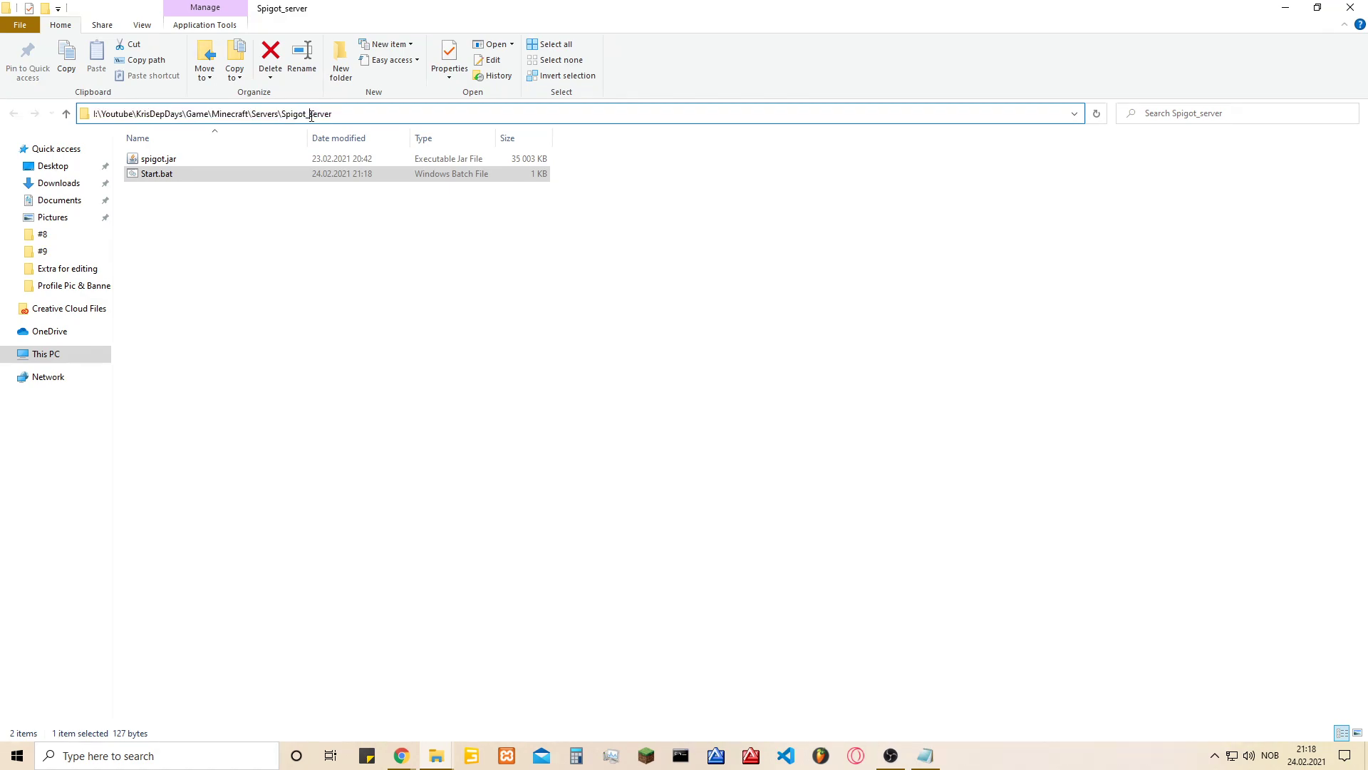
pyautogui.click(326, 113)
pyautogui.click(513, 203)
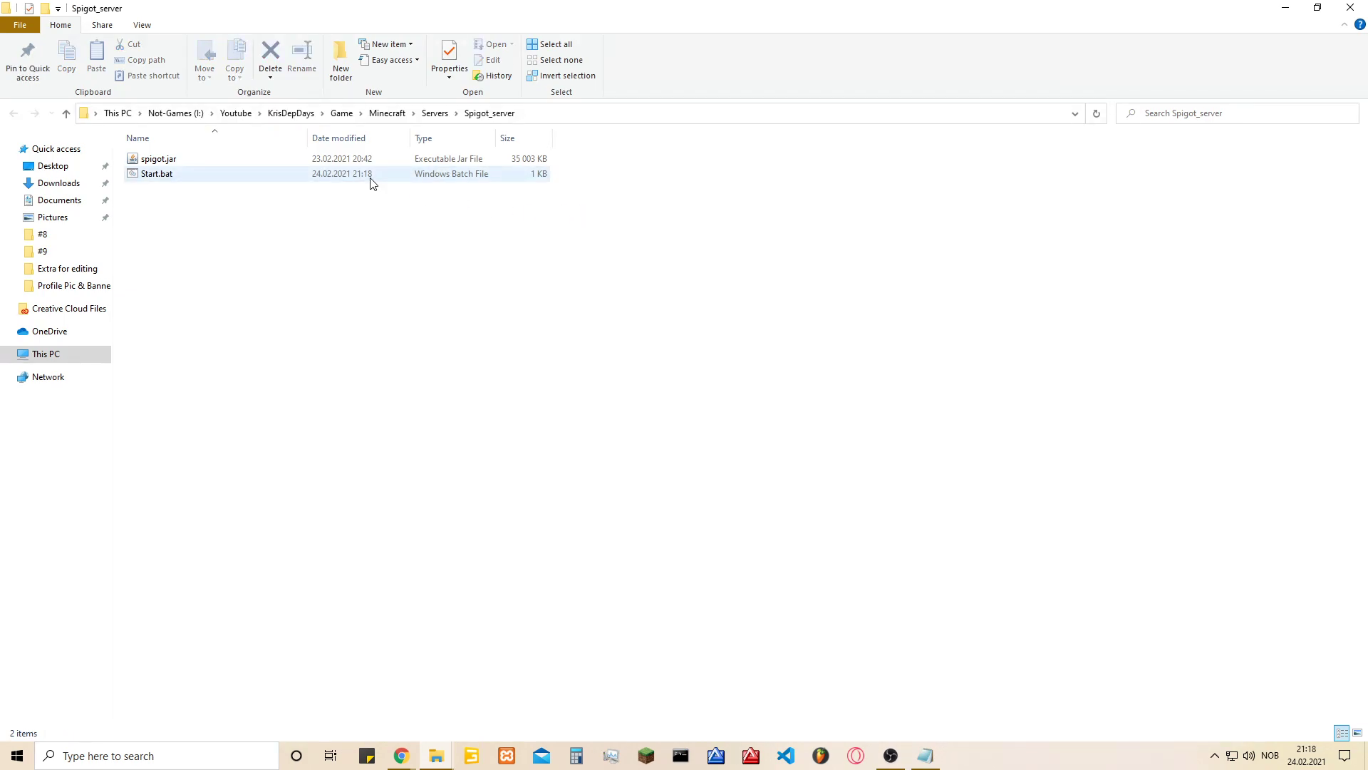
# Step: Run Start.bat once until the server halts on the EULA, then close the console
pyautogui.doubleClick(371, 179)
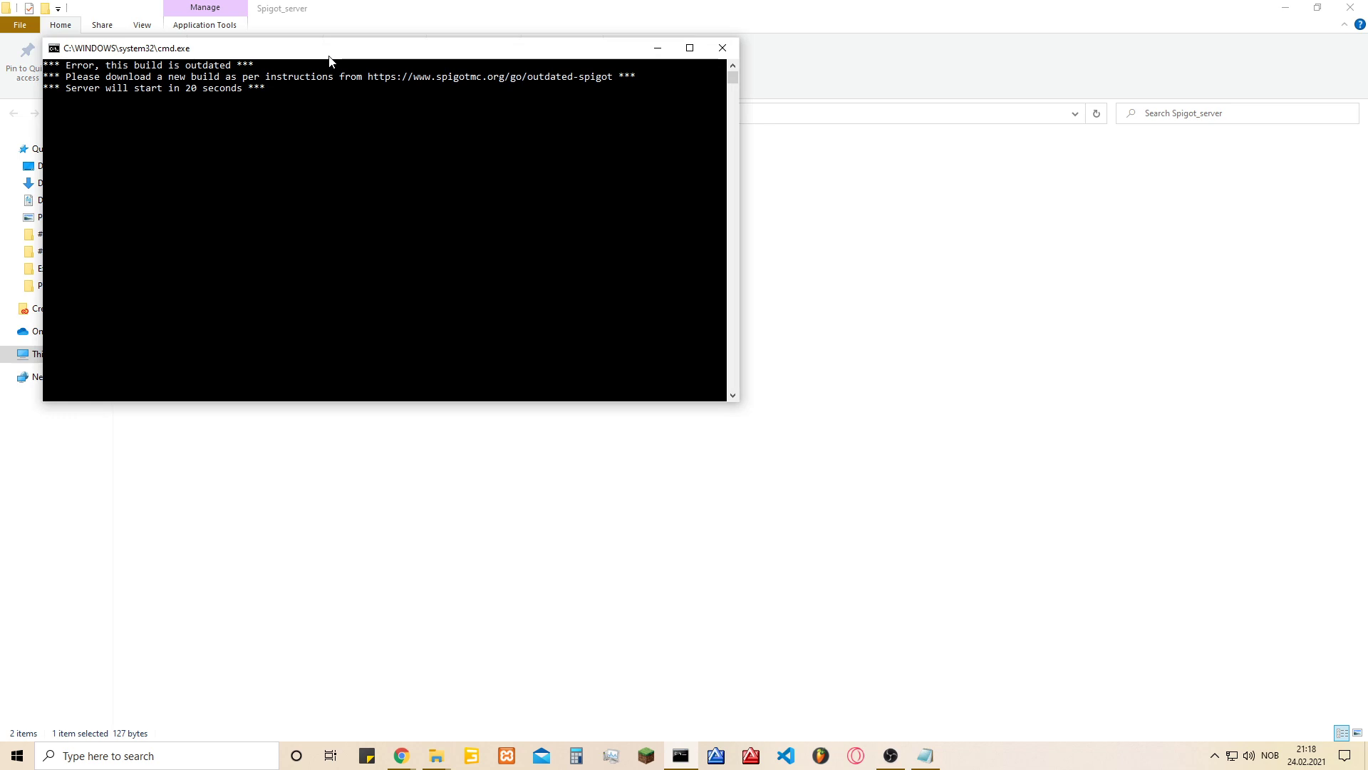
pyautogui.moveTo(330, 61); pyautogui.dragTo(621, 120)
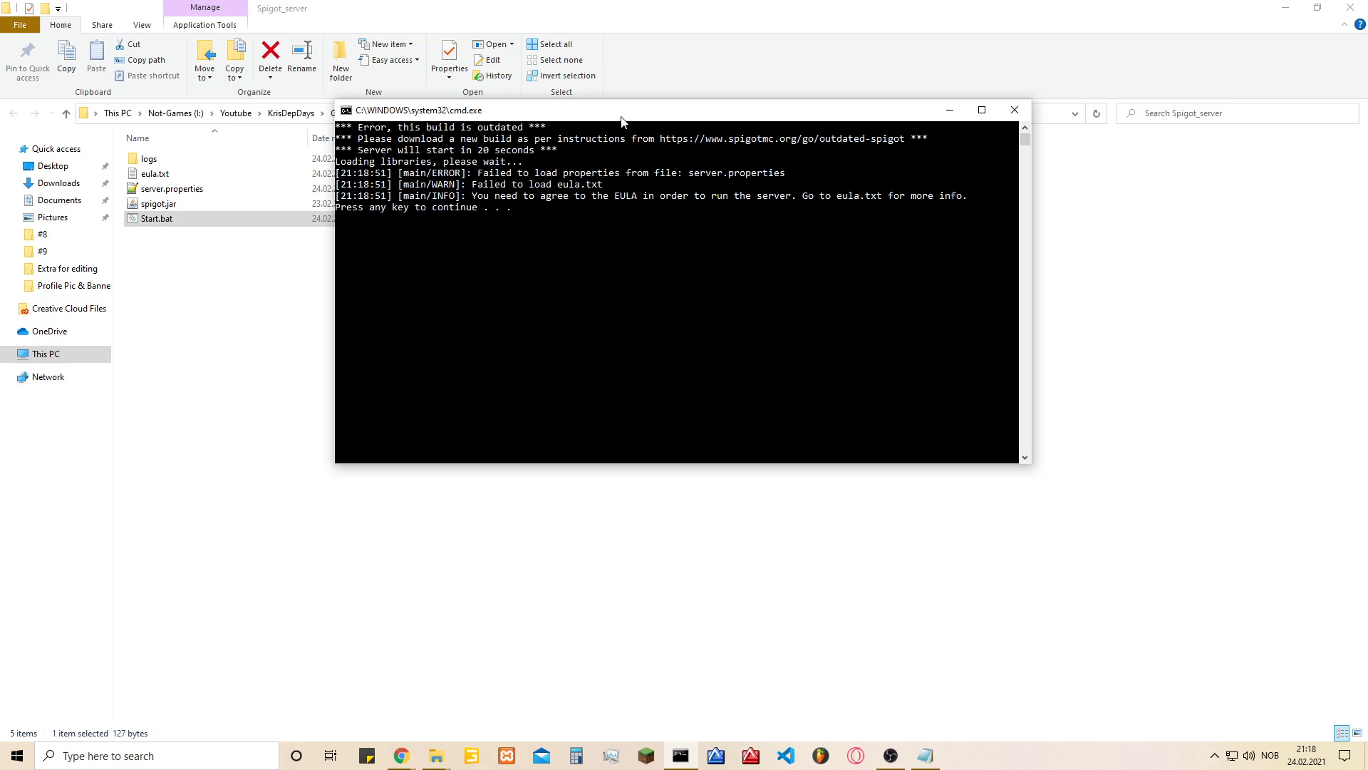
pyautogui.press('space')
# Step: Change eula=false to eula=true in eula.txt, save, and close Notepad
pyautogui.rightClick(166, 178)
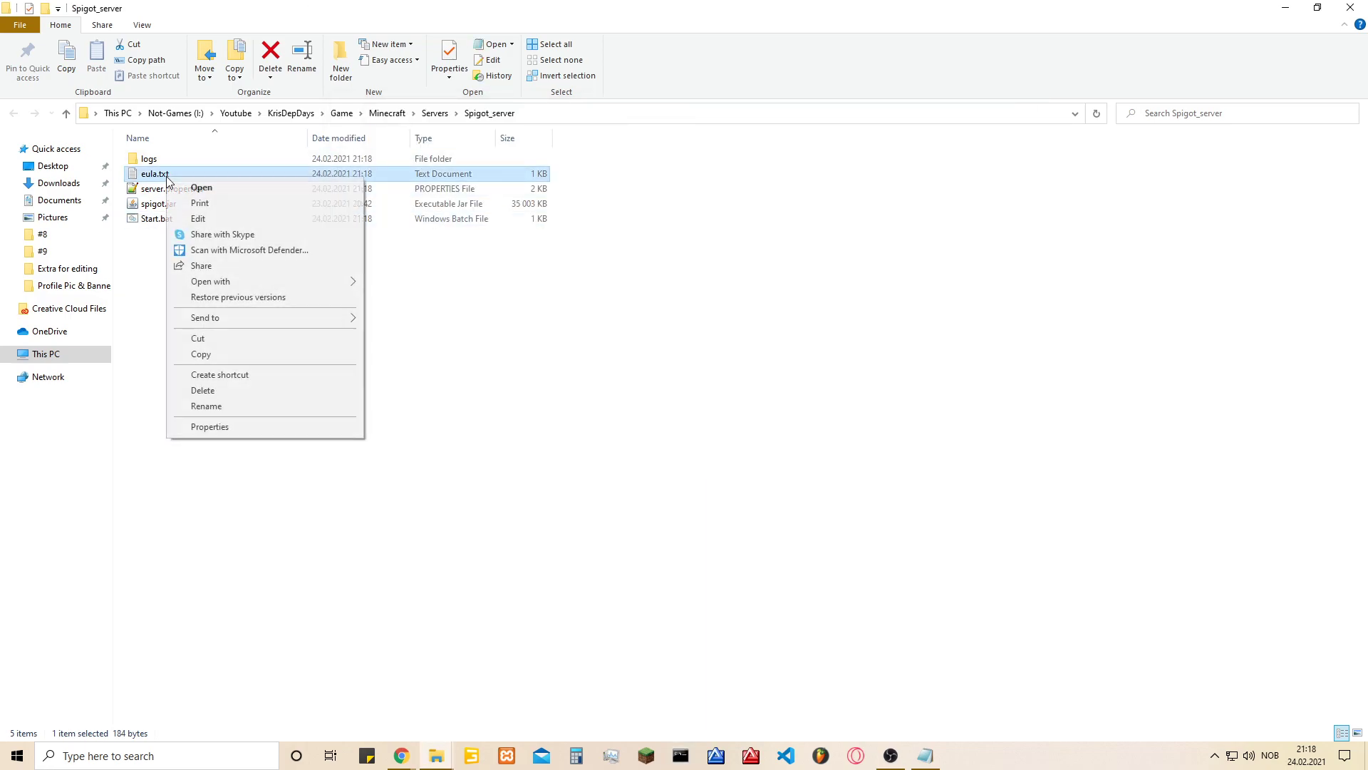
pyautogui.click(217, 220)
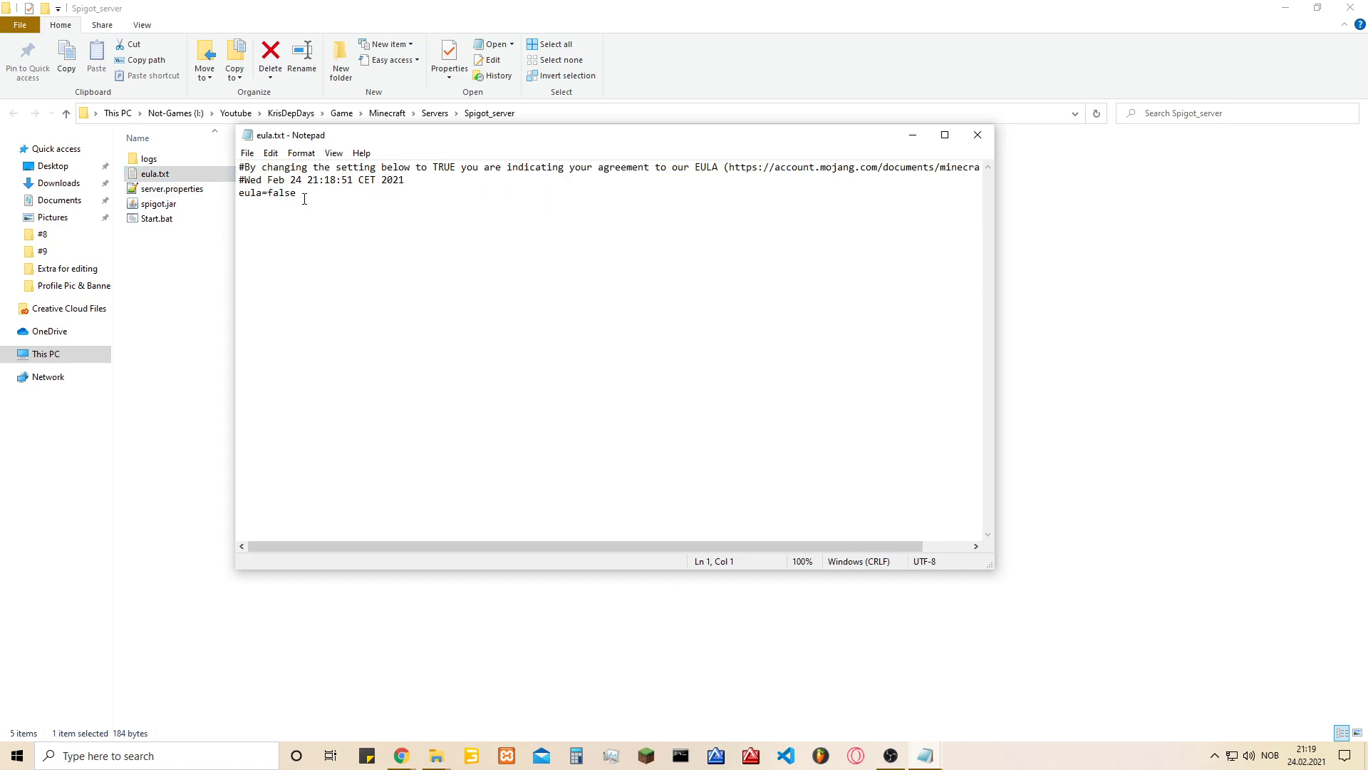
pyautogui.moveTo(305, 200); pyautogui.dragTo(271, 198)
pyautogui.write('true')
pyautogui.hotkey('ctrl', 's')
pyautogui.click(977, 134)
# Step: Rerun Start.bat until the server is Done, then switch to Minecraft's multiplayer screen
pyautogui.doubleClick(192, 219)
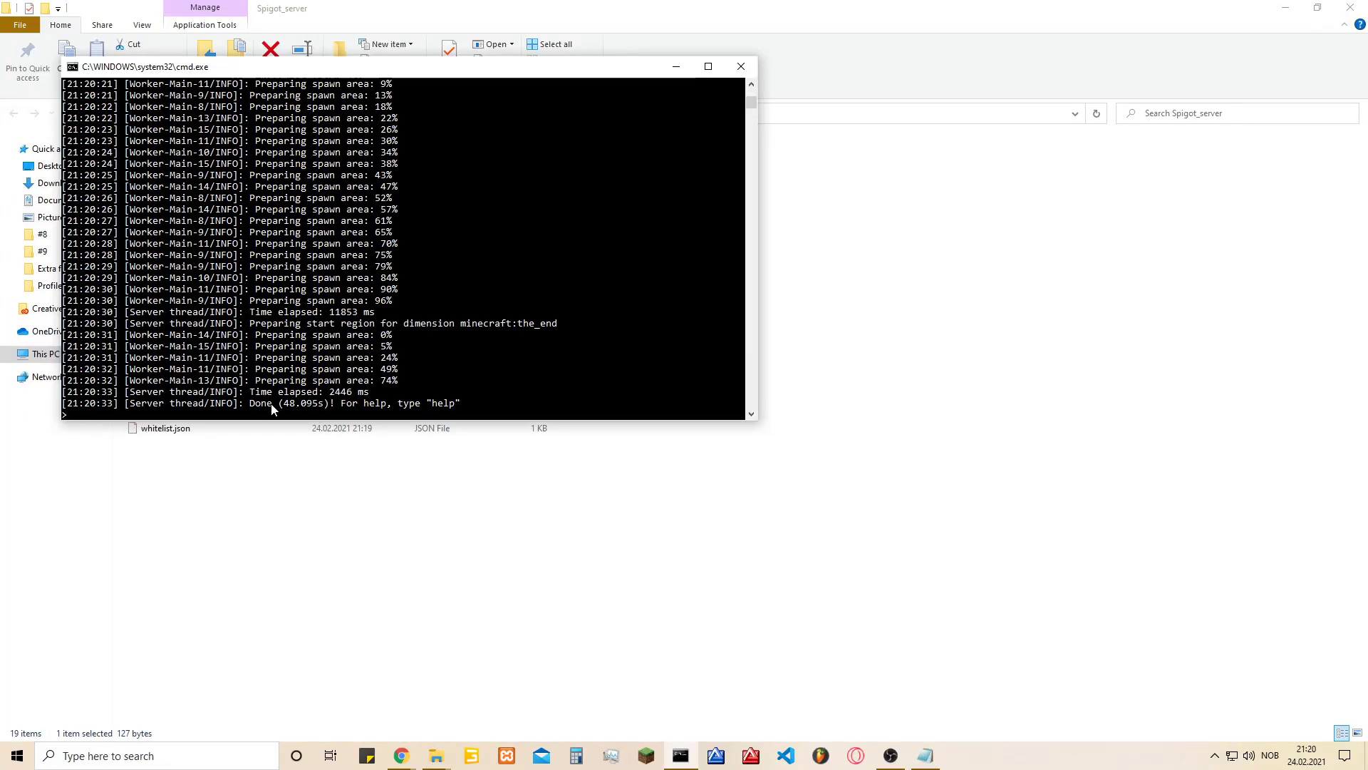
pyautogui.click(649, 756)
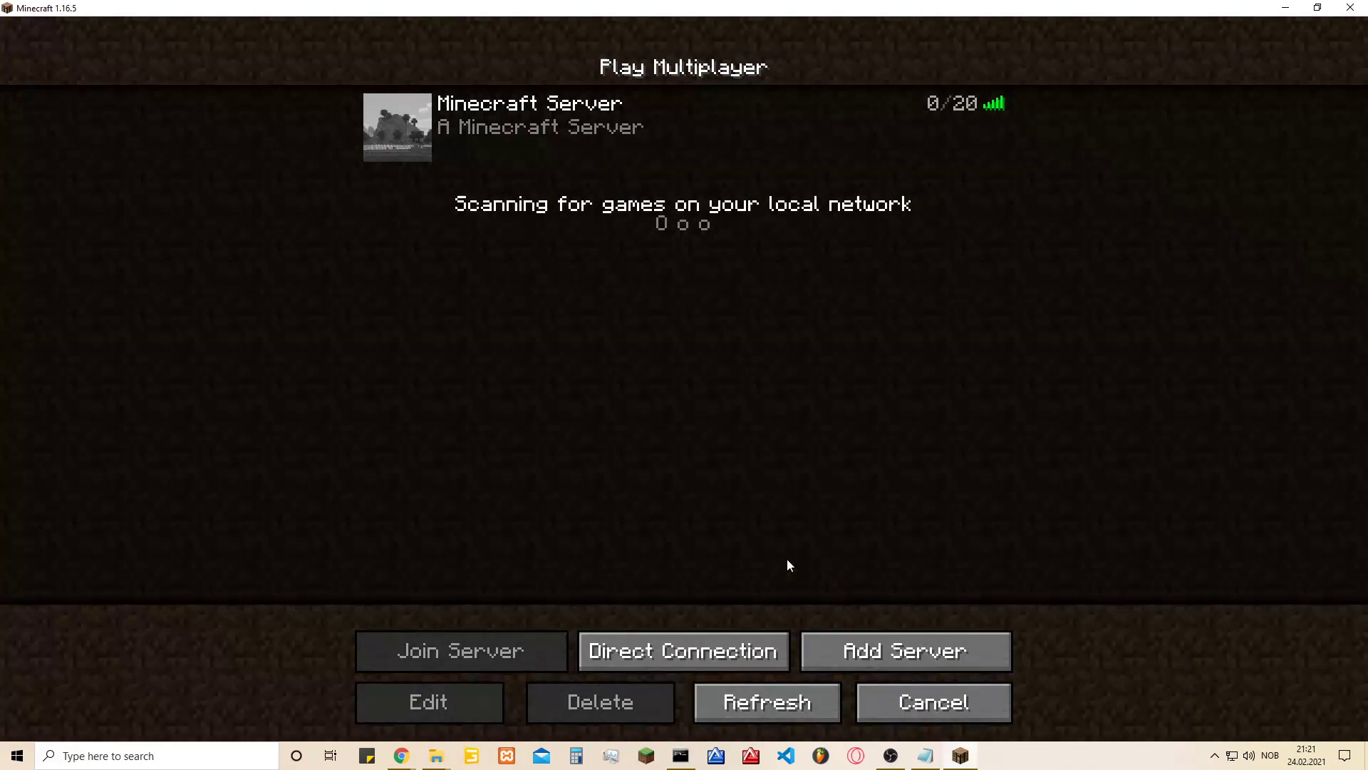
# Step: Direct-connect to the server at localhost and join it
pyautogui.click(748, 651)
pyautogui.click(584, 306)
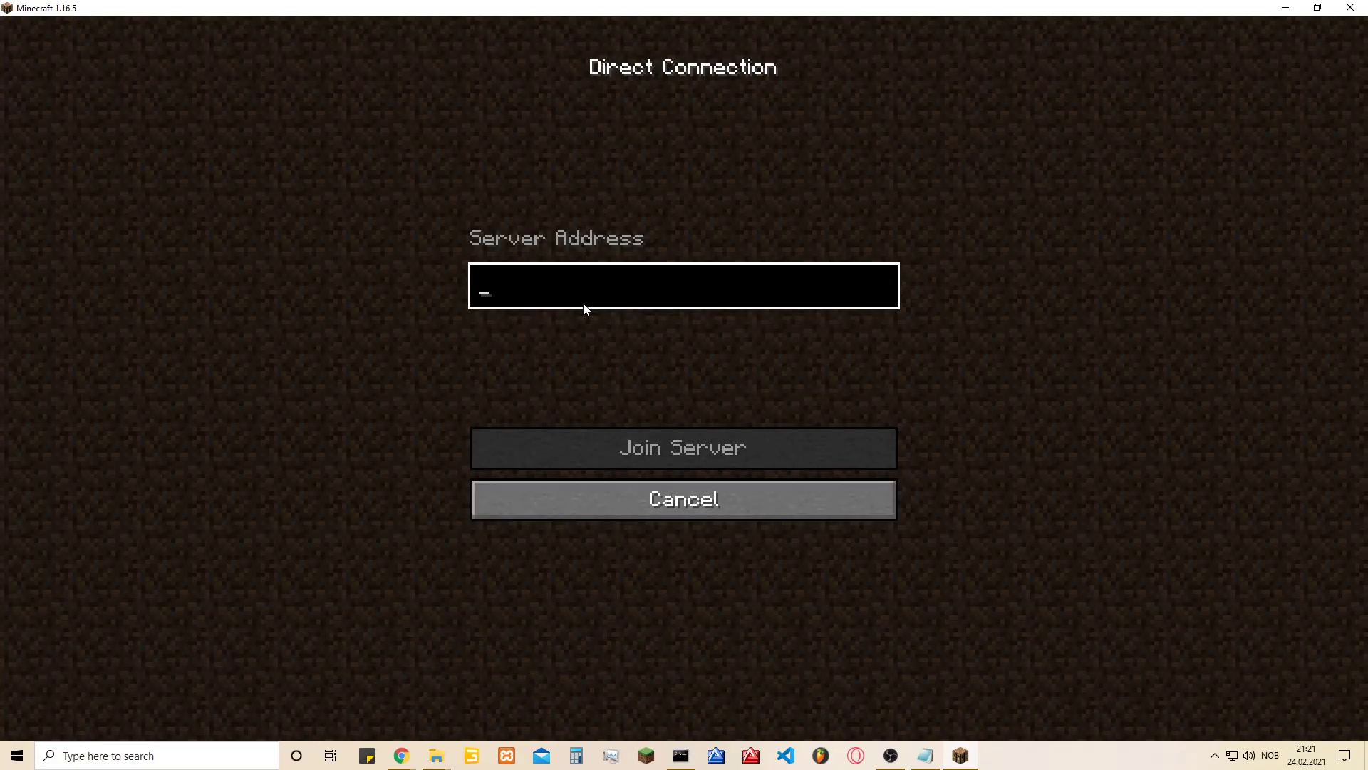
pyautogui.write('localhos')
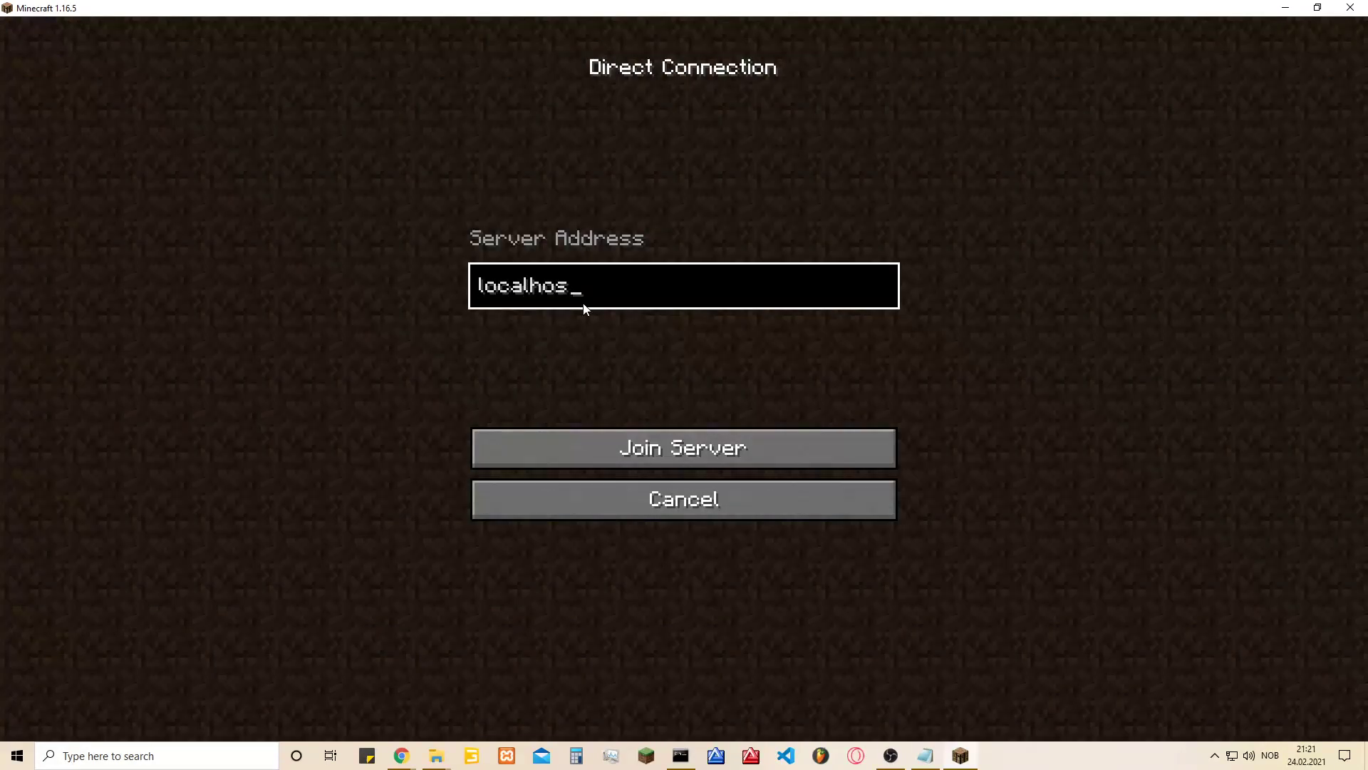
pyautogui.write('t')
pyautogui.click(757, 454)
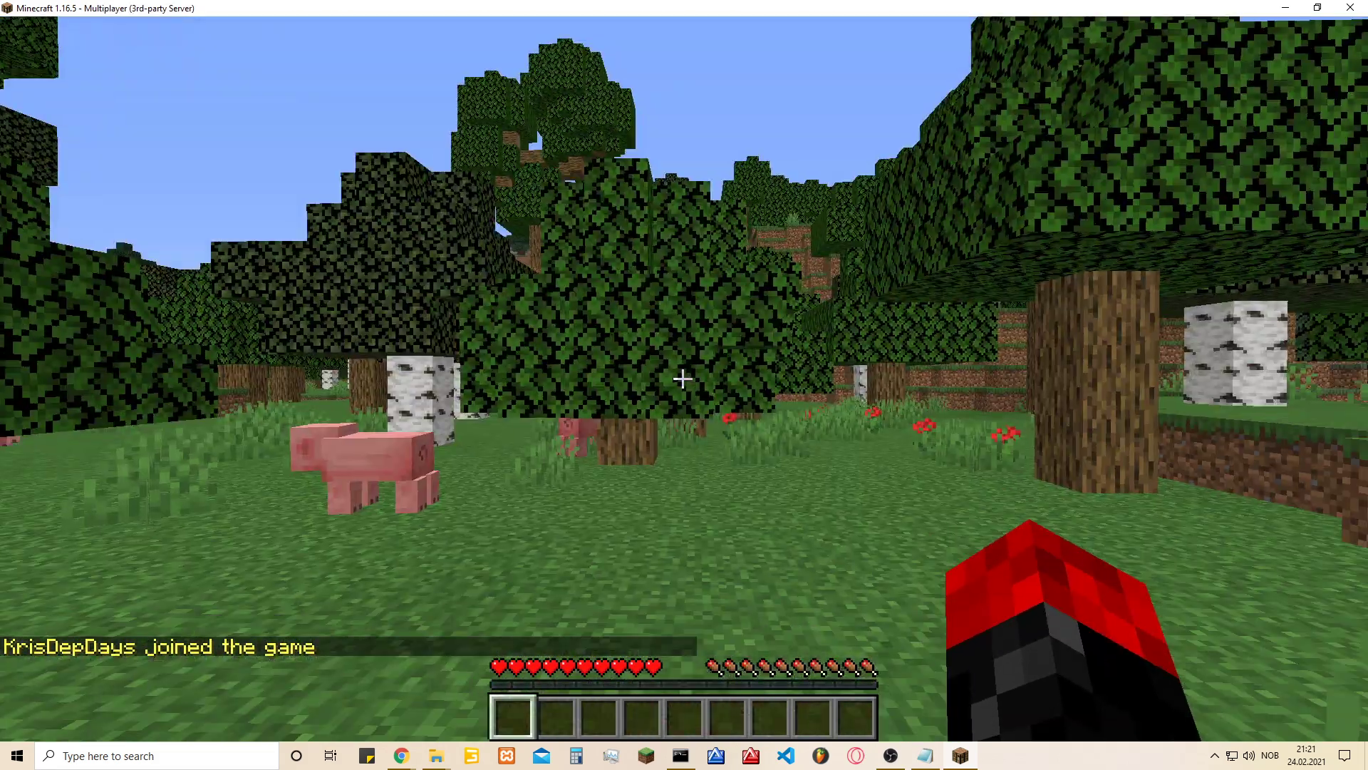
# Step: Check the online player list, pause the game, and view the console's login entry
pyautogui.press('t')
pyautogui.press('Escape')
pyautogui.press('Tab')
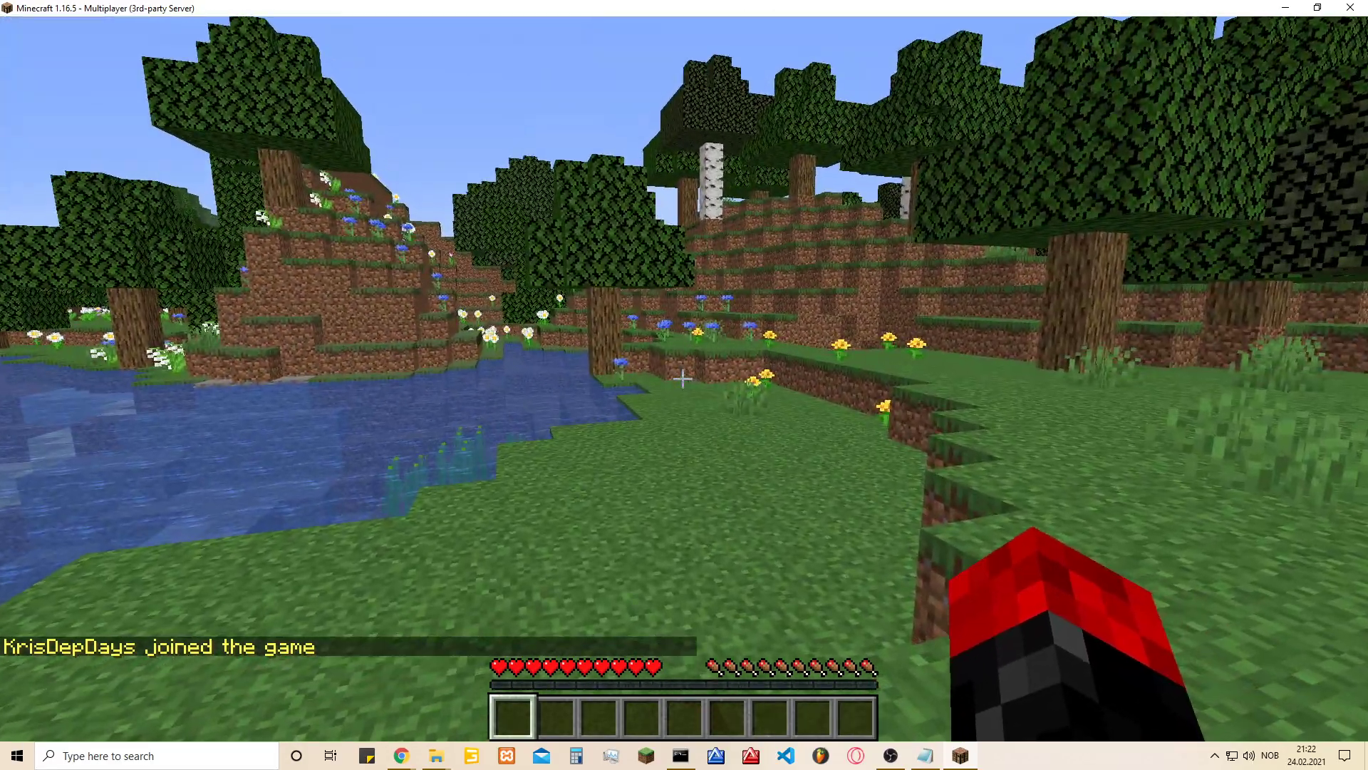
pyautogui.press('Escape')
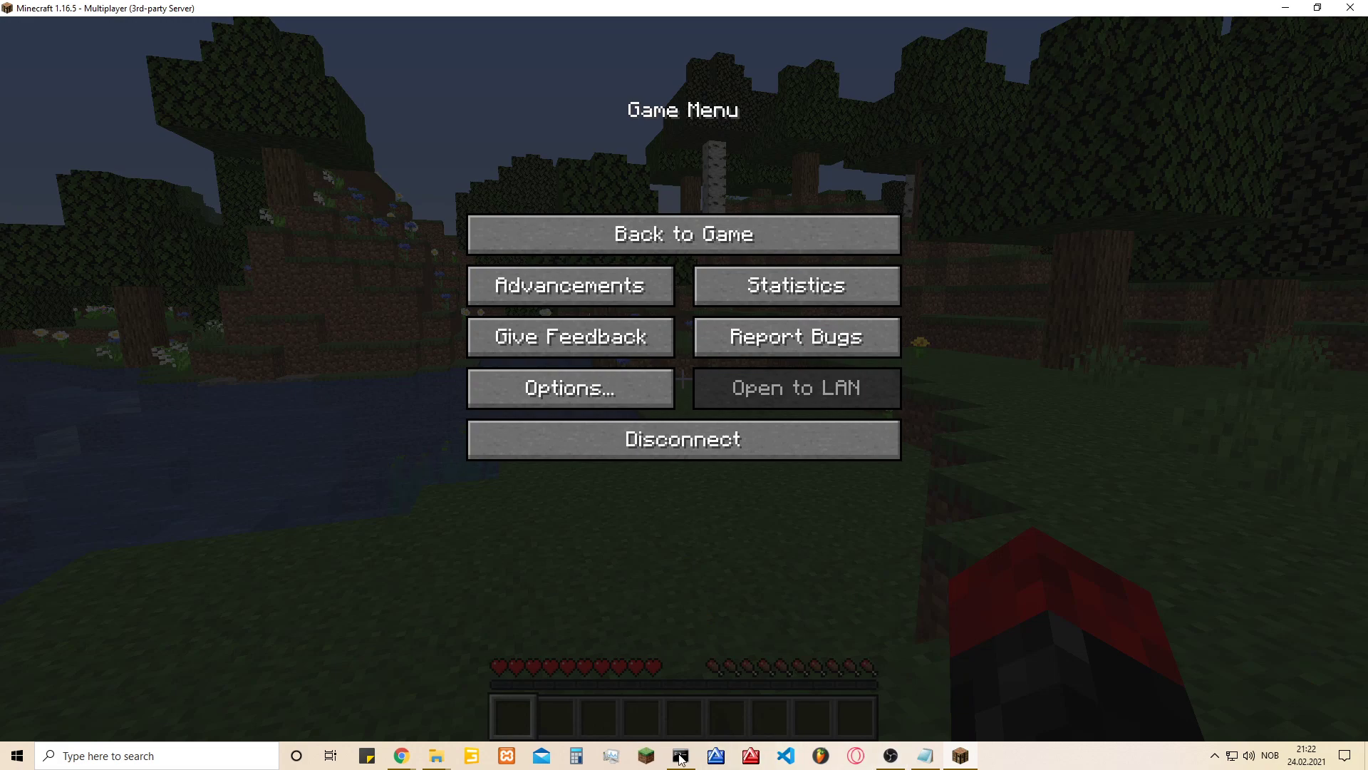
pyautogui.click(679, 756)
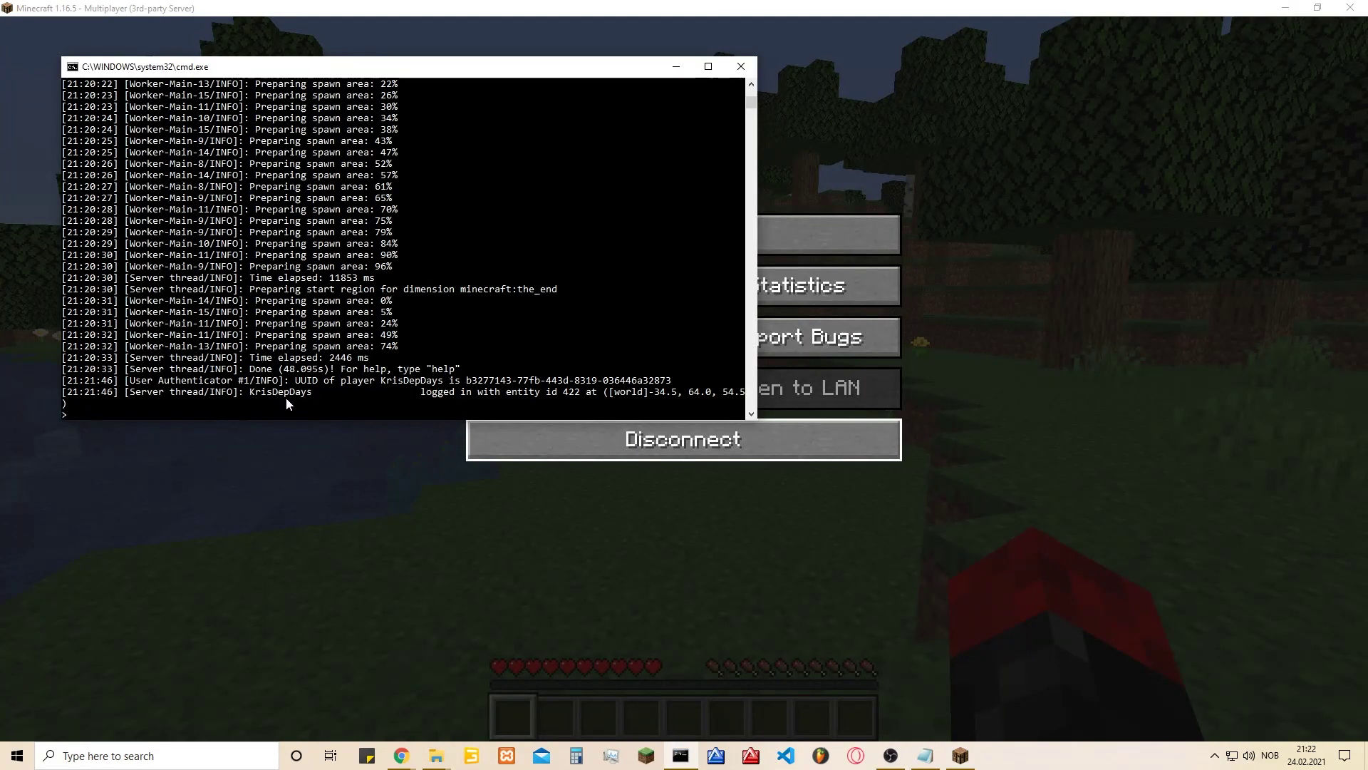
pyautogui.click(678, 66)
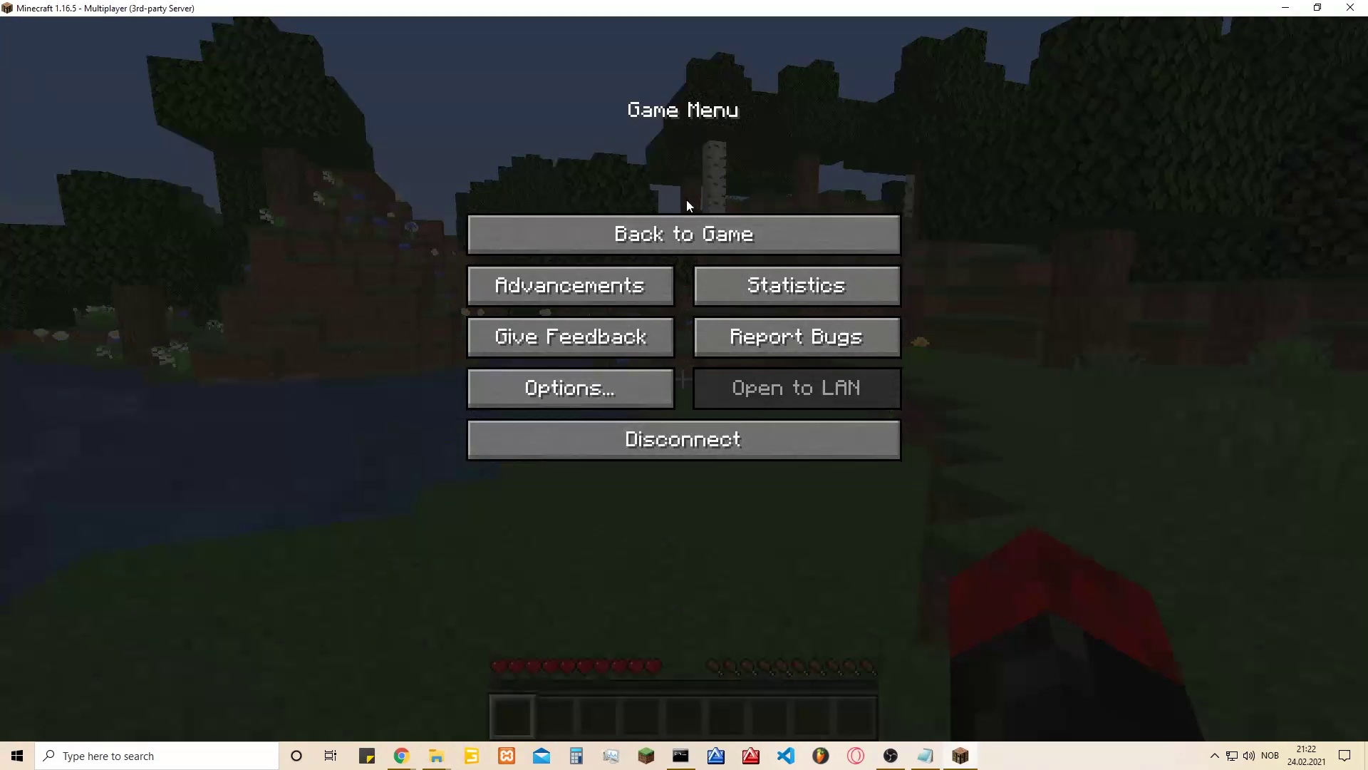